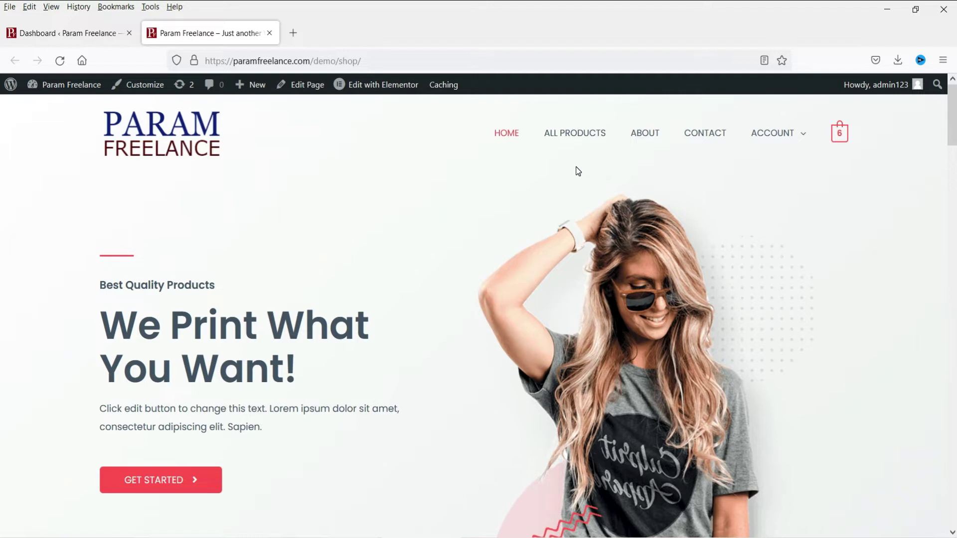
# Find the Points and Rewards for WooCommerce plugin by searching for "points and rewards", and install and activate it
pyautogui.click(31, 37)
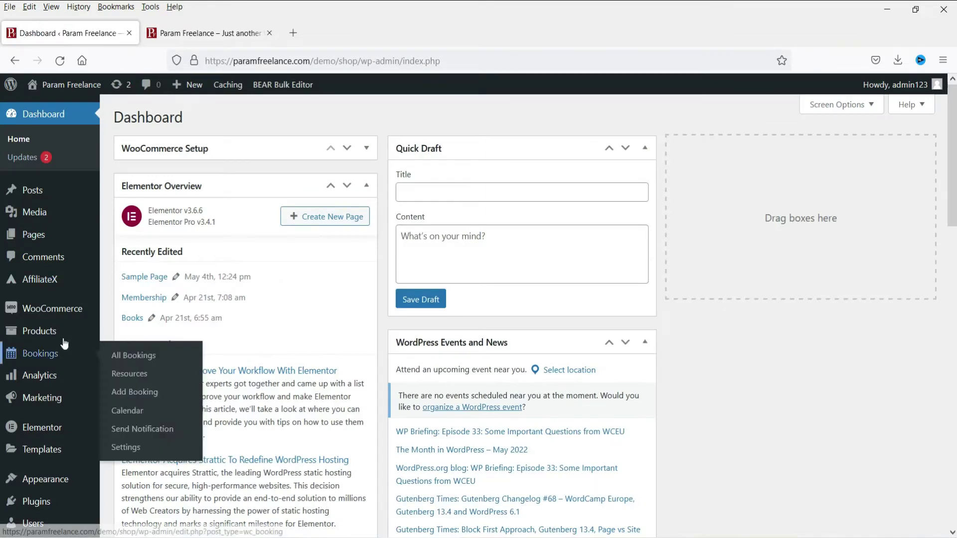
pyautogui.moveTo(18, 509)
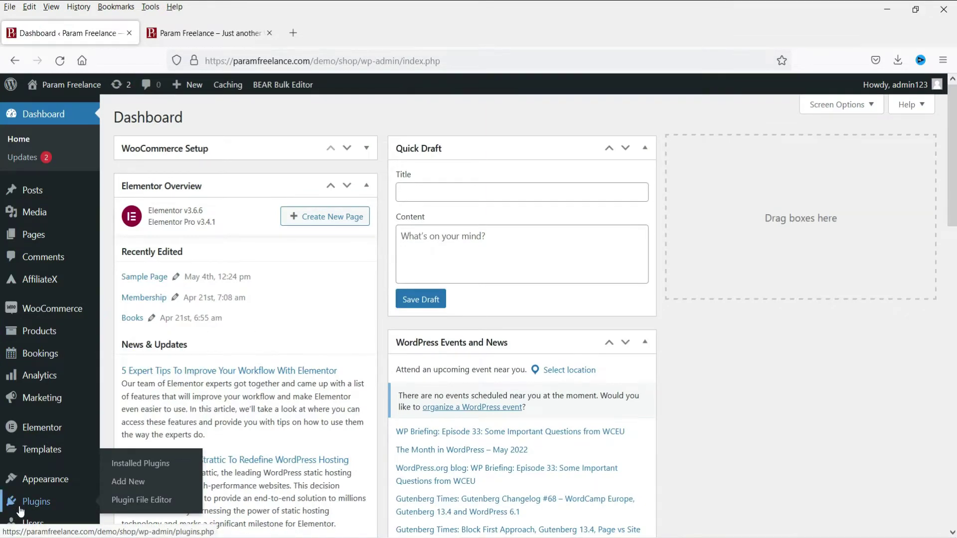
pyautogui.click(127, 482)
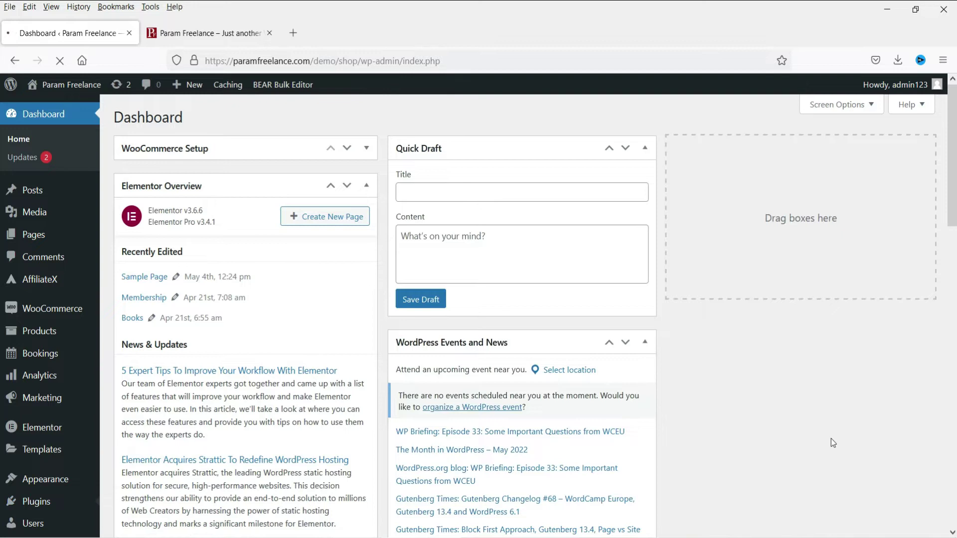
pyautogui.click(829, 151)
pyautogui.write('points and rewards')
pyautogui.press('Return')
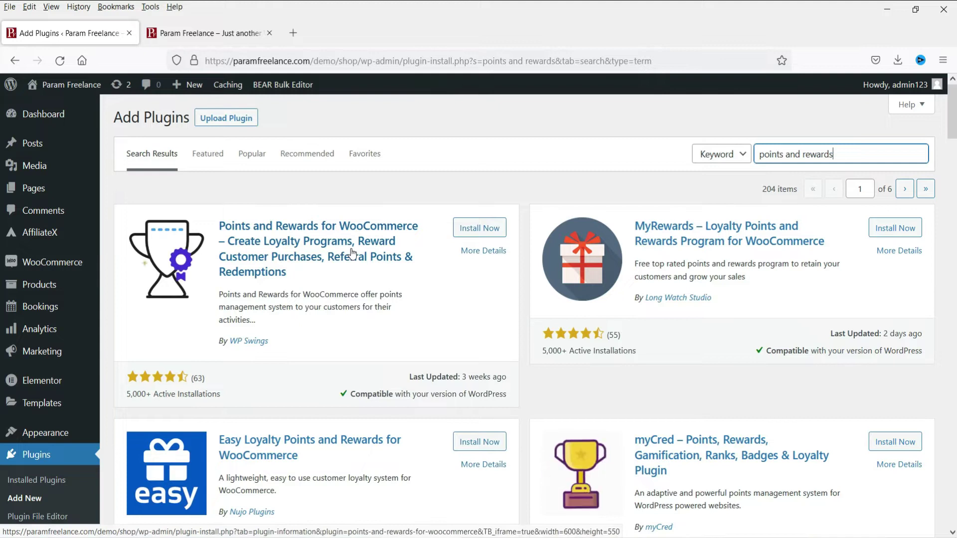
pyautogui.click(480, 231)
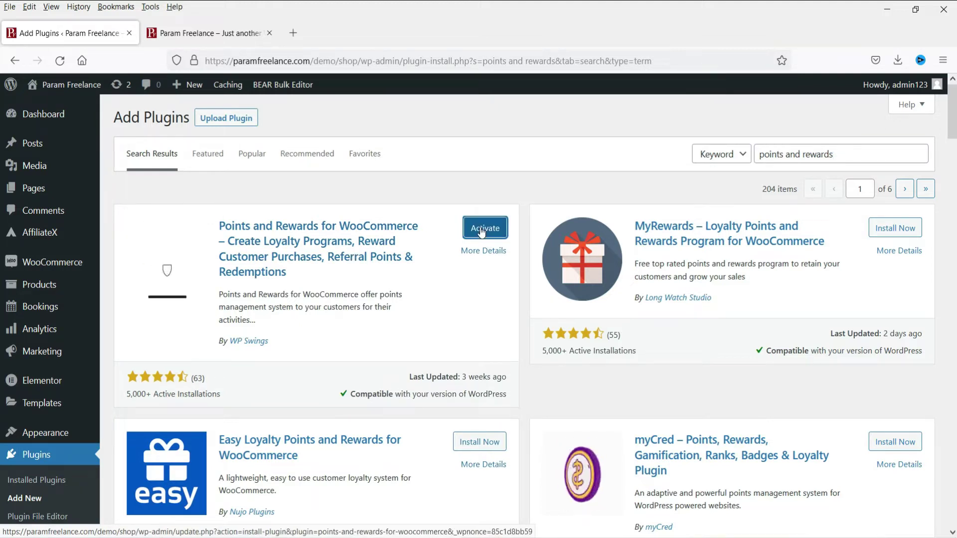
pyautogui.click(481, 230)
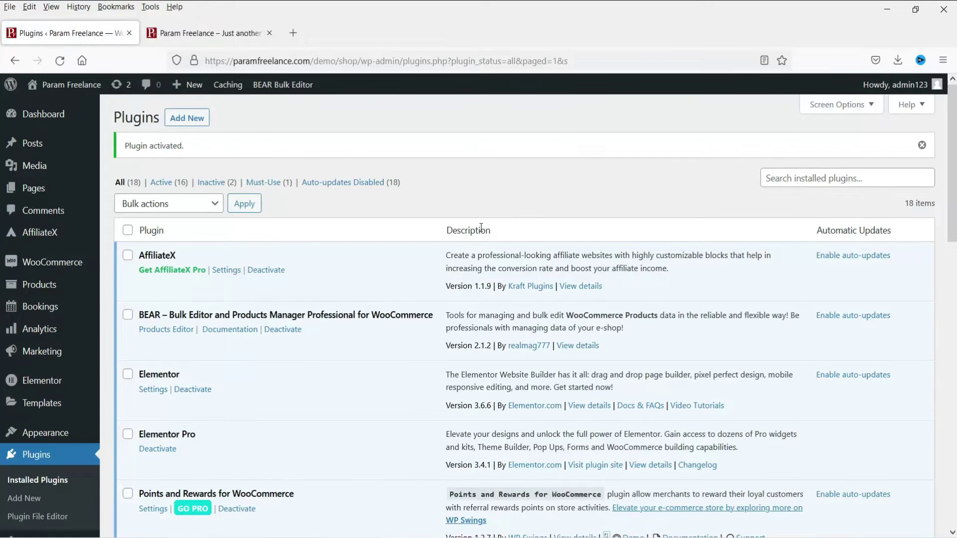
# Open the Points and Rewards settings under WooCommerce and read the plugin's overview
pyautogui.moveTo(50, 271)
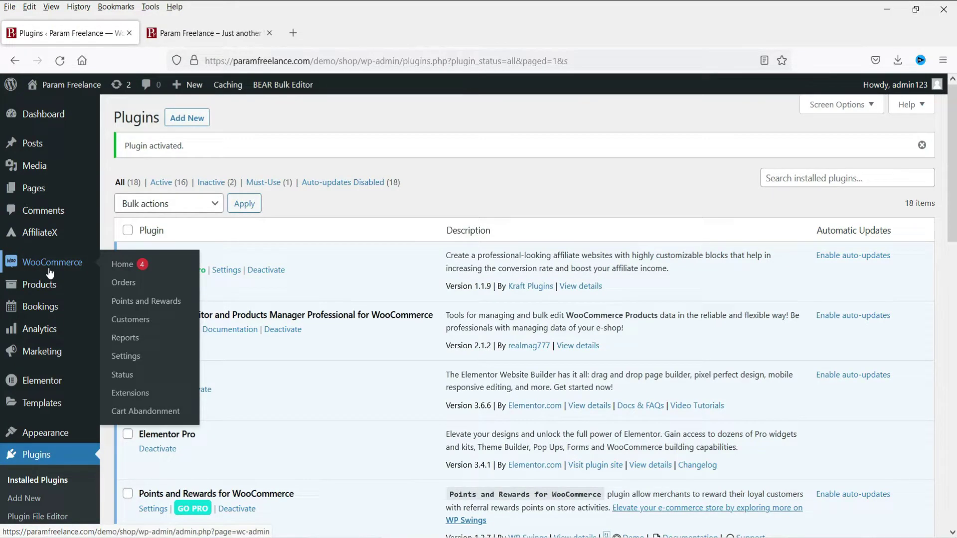
pyautogui.click(161, 307)
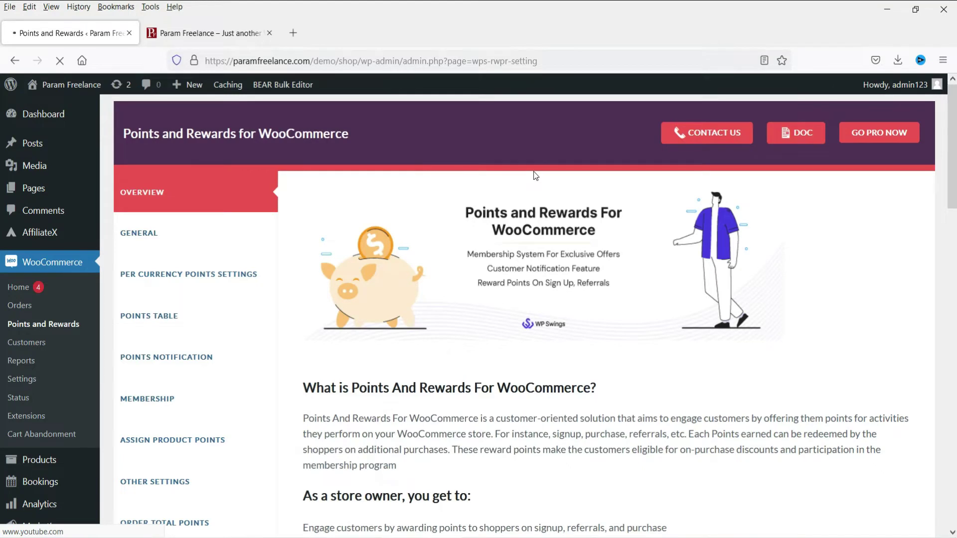
pyautogui.scroll(-5, 558, 309)
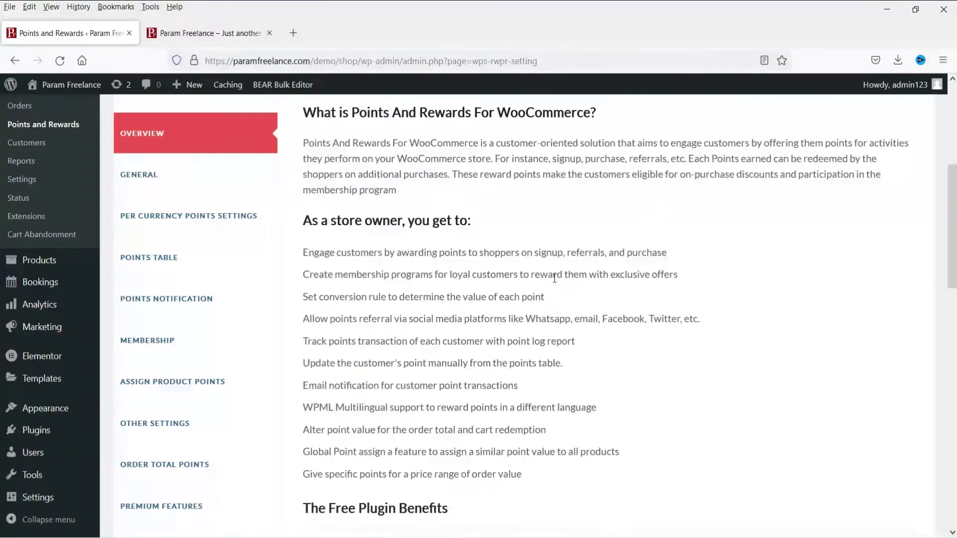
pyautogui.scroll(-5, 553, 278)
pyautogui.scroll(8, 548, 289)
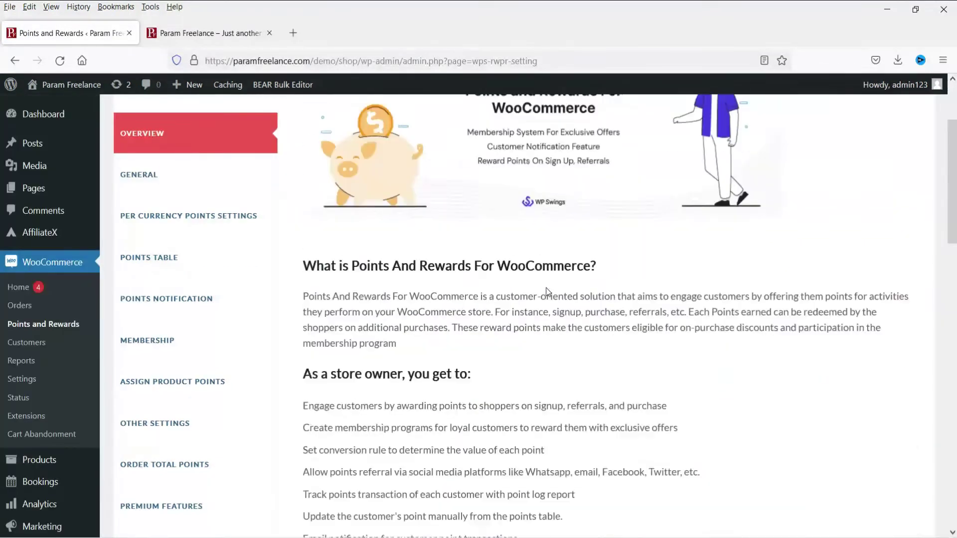
pyautogui.scroll(3, 546, 292)
# Review the General settings for signup, referral, social sharing, text and redemption, and save them
pyautogui.click(137, 234)
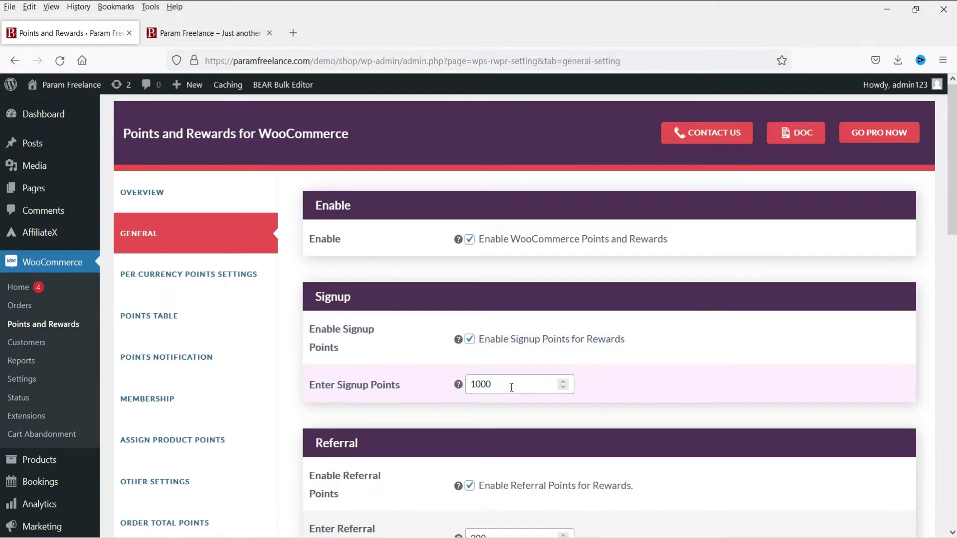
pyautogui.moveTo(509, 384); pyautogui.dragTo(427, 389)
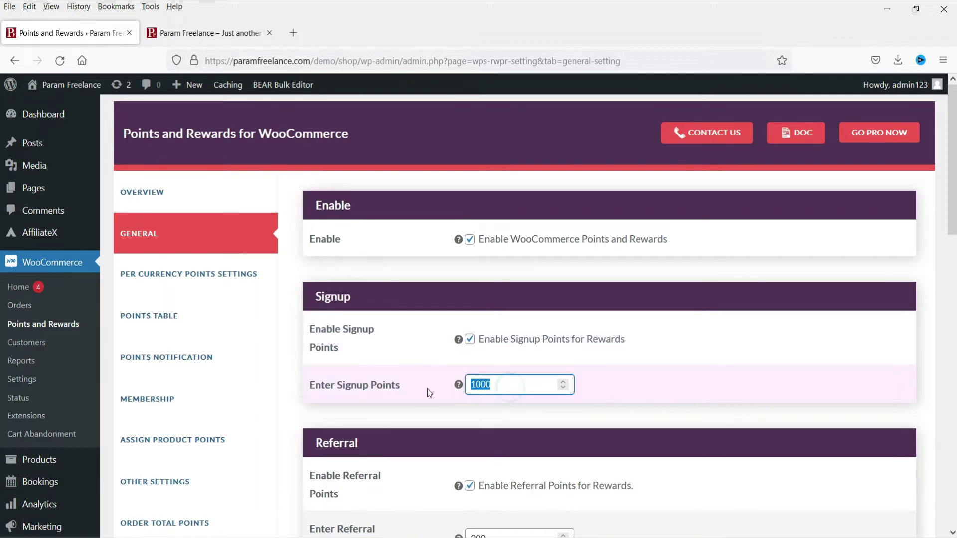
pyautogui.click(676, 378)
pyautogui.scroll(-3, 683, 338)
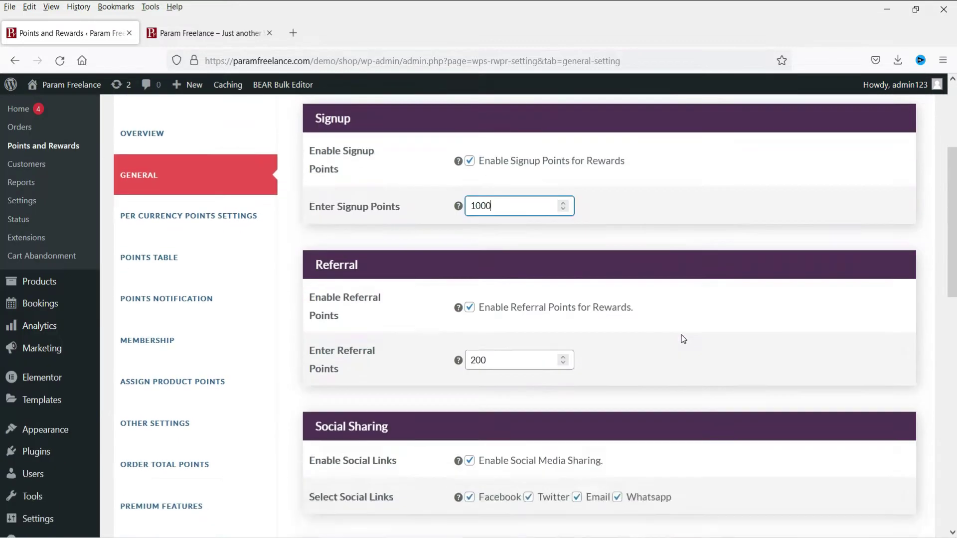
pyautogui.scroll(-2, 680, 339)
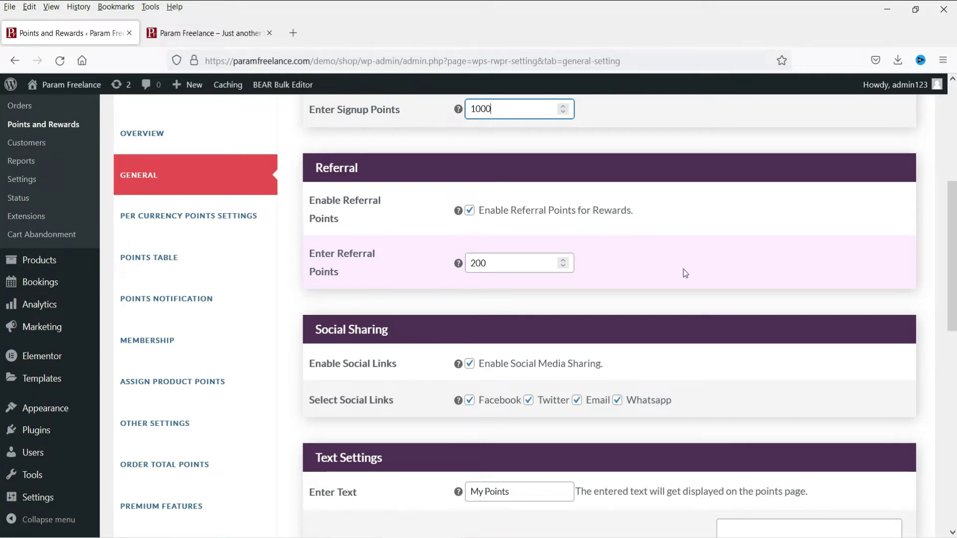
pyautogui.scroll(-3, 615, 254)
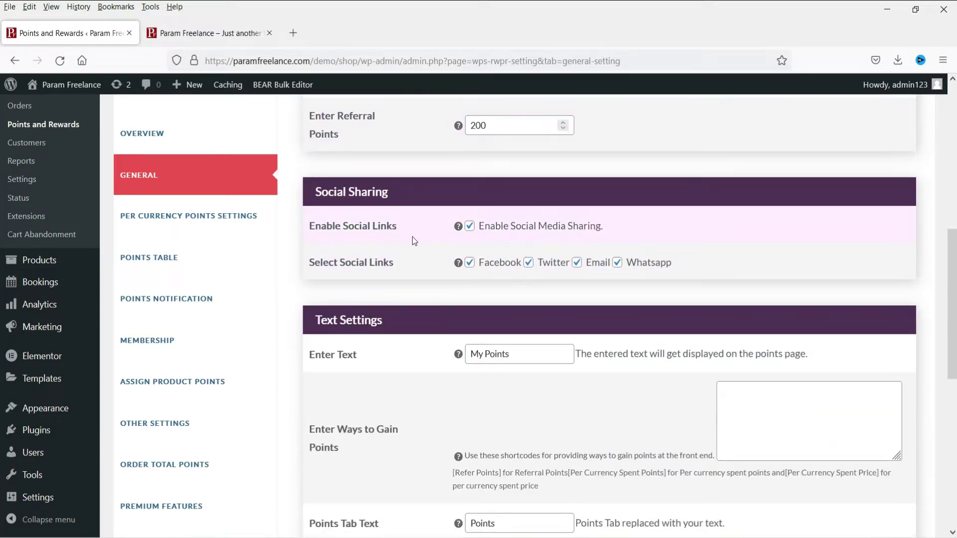
pyautogui.scroll(-2, 528, 231)
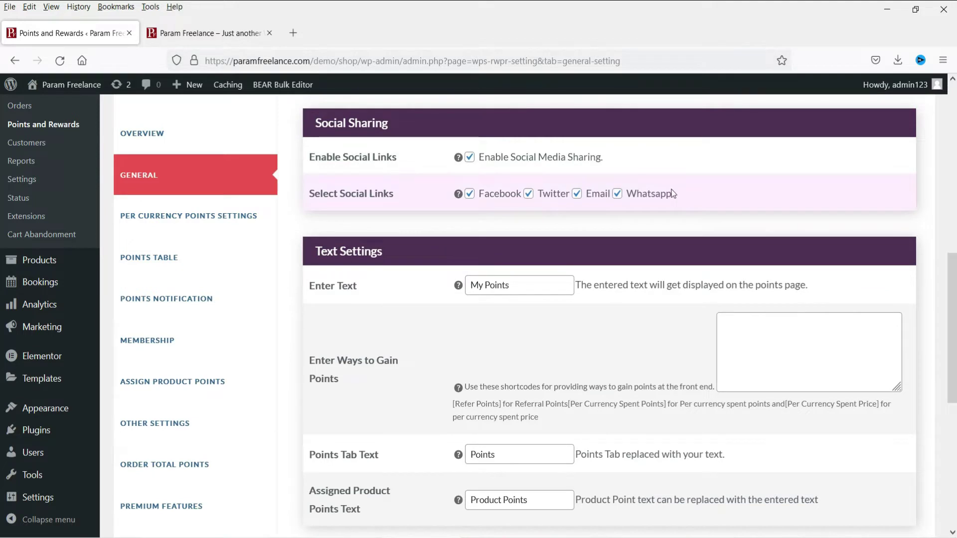
pyautogui.scroll(-3, 657, 211)
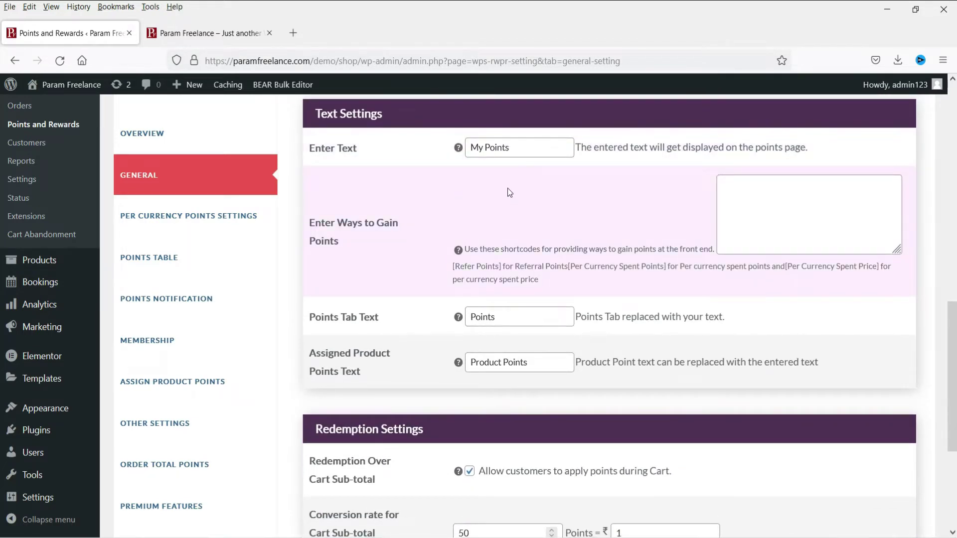
pyautogui.scroll(-3, 530, 249)
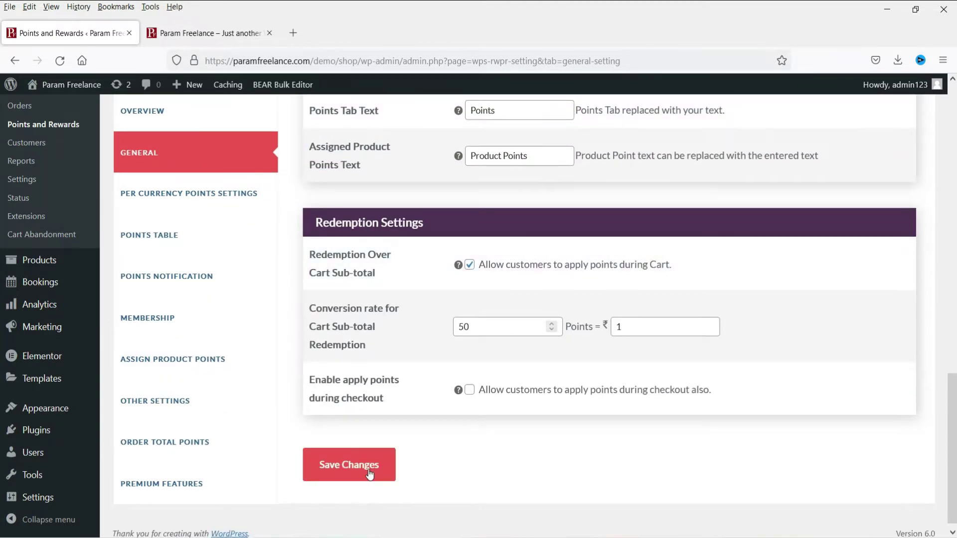
pyautogui.click(354, 473)
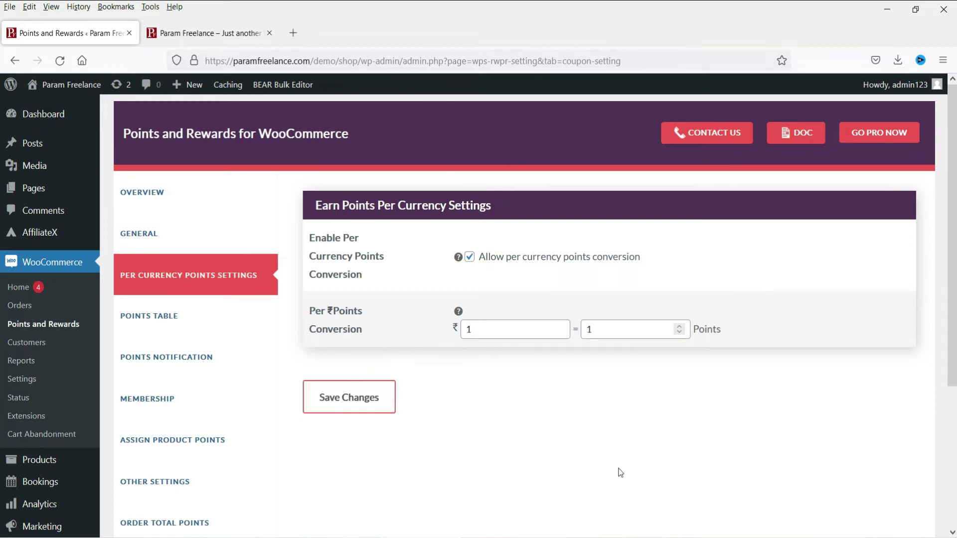
# Examine the users' Points Table and the email templates in the Points Notification settings
pyautogui.click(169, 319)
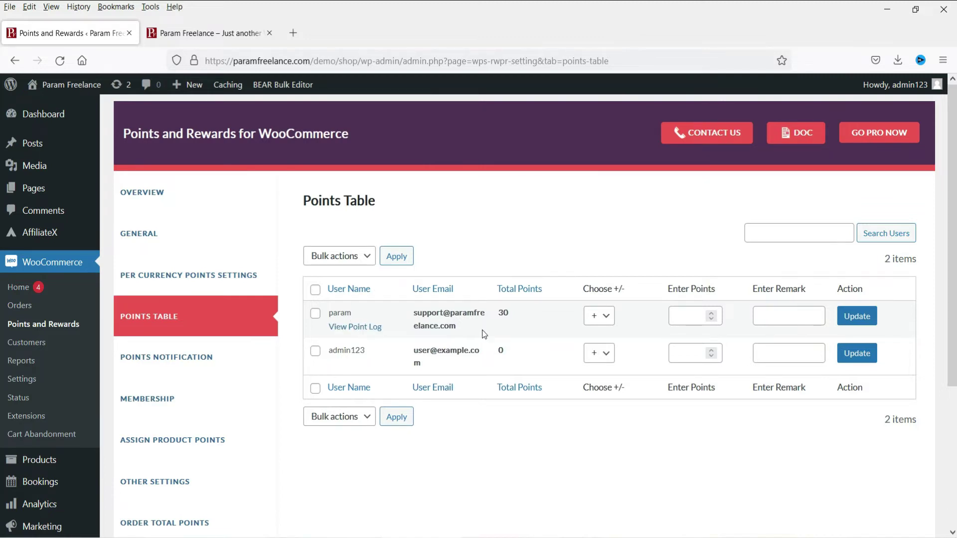
pyautogui.click(155, 359)
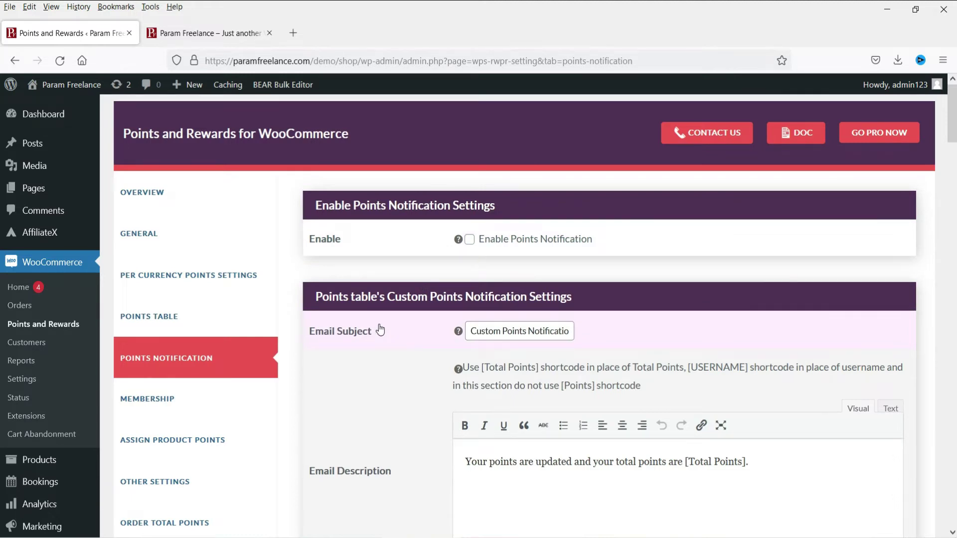
pyautogui.scroll(-3, 381, 319)
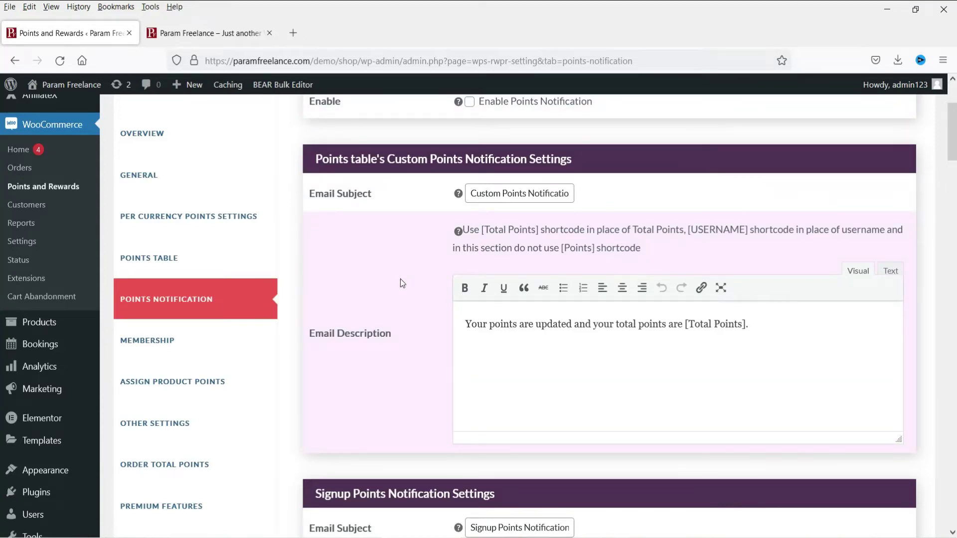
pyautogui.scroll(-3, 400, 281)
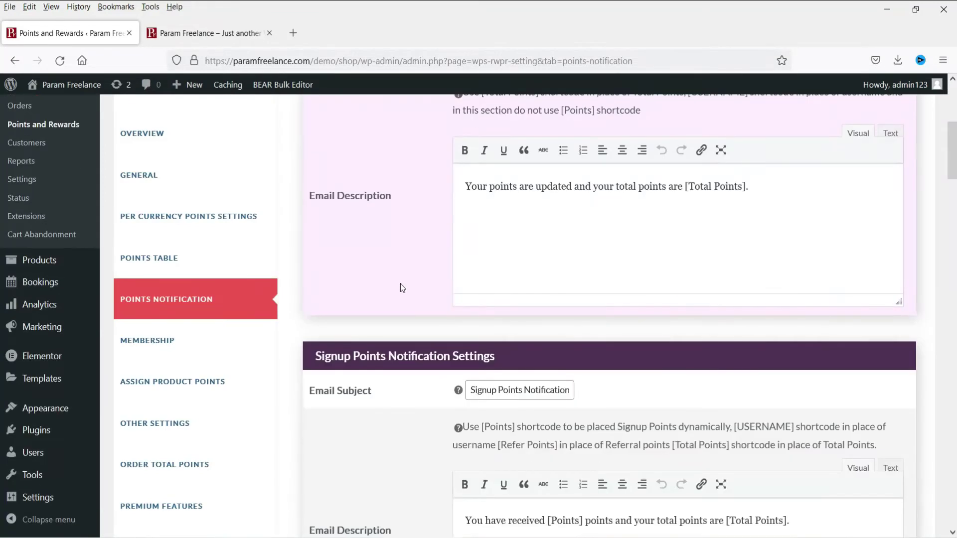
pyautogui.scroll(-3, 399, 285)
# Examine the Membership options and the global setting for assigning product points
pyautogui.click(186, 341)
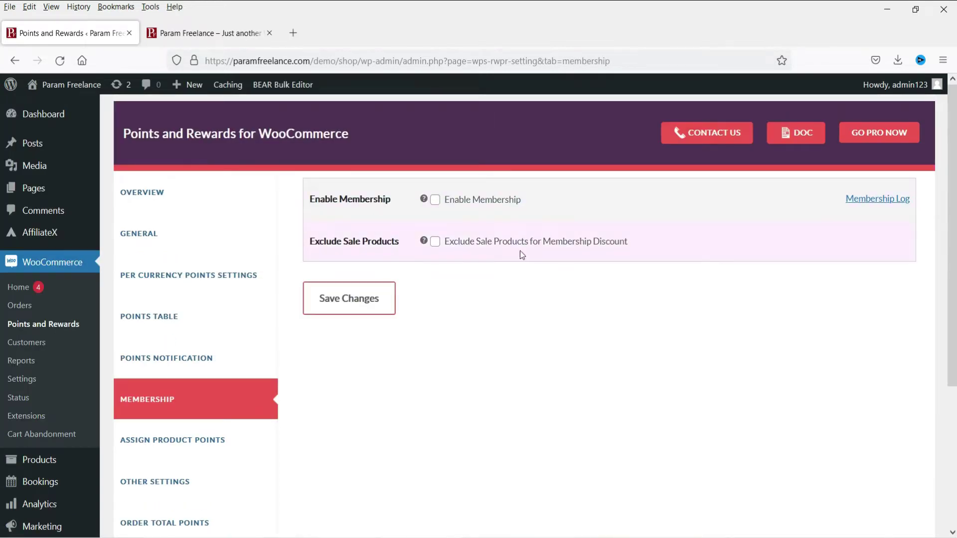
pyautogui.scroll(-3, 519, 252)
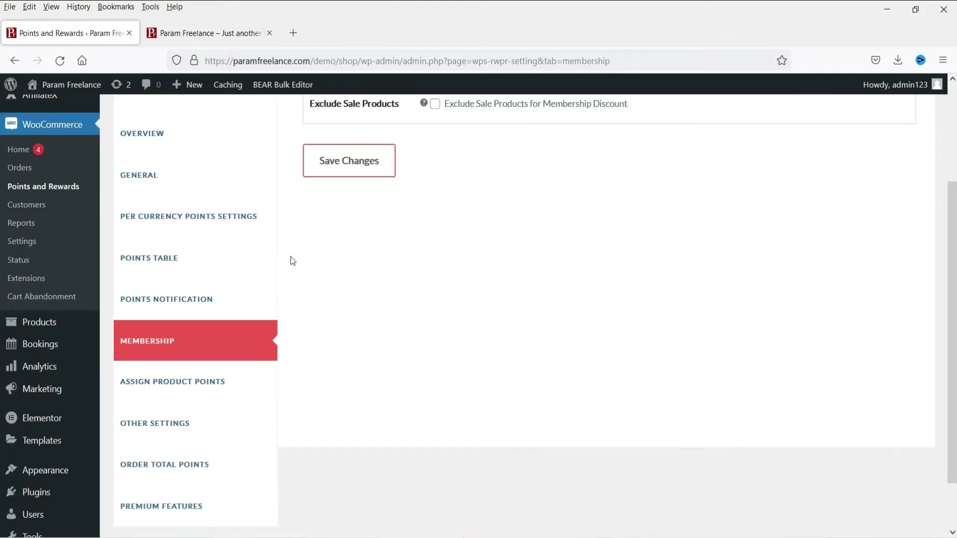
pyautogui.click(172, 384)
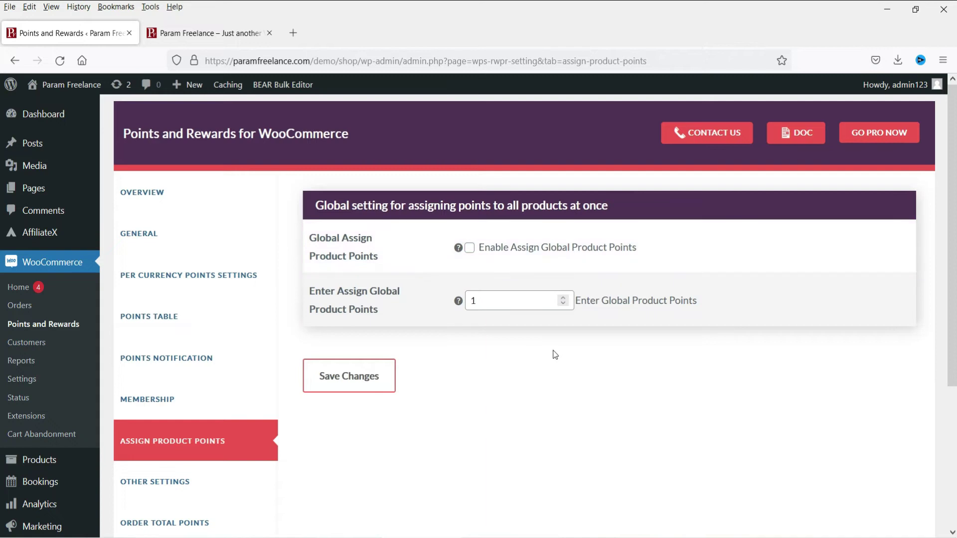
# Examine the shortcodes and notification bar color in Other Settings, and the order range options in Order Total Points
pyautogui.click(151, 482)
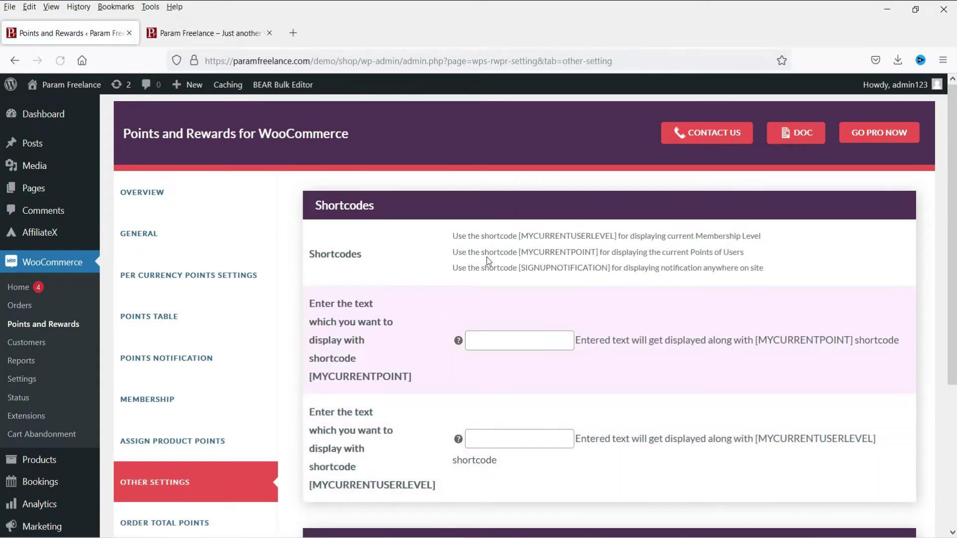
pyautogui.scroll(-4, 616, 307)
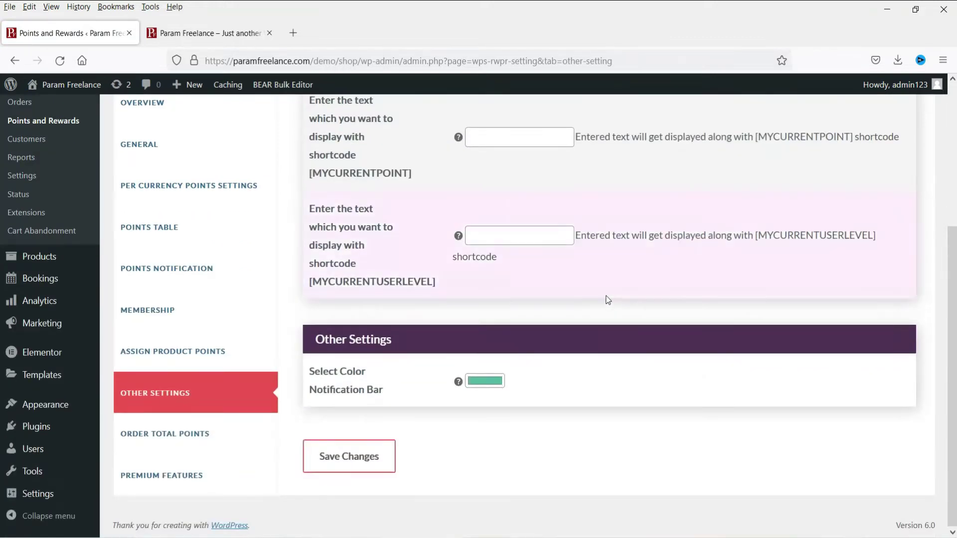
pyautogui.click(201, 437)
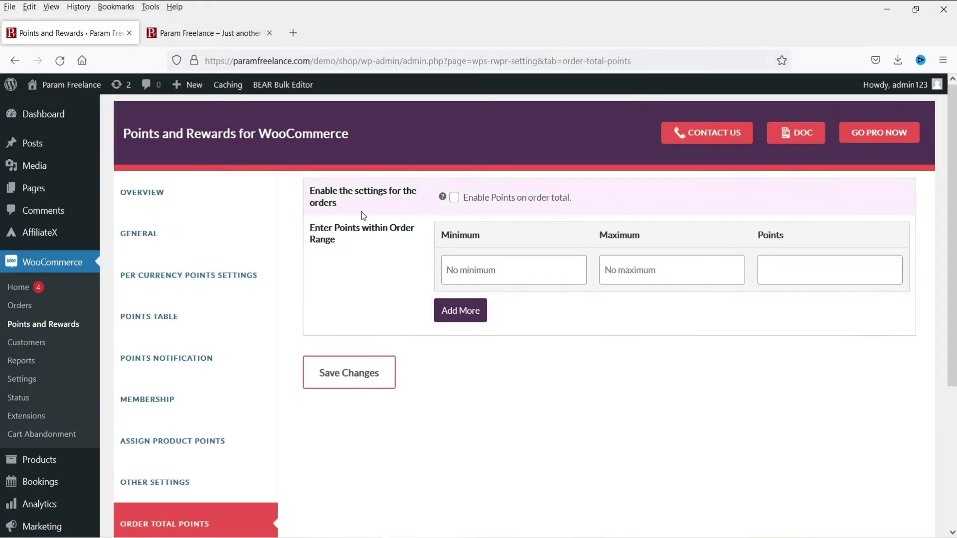
pyautogui.moveTo(441, 198)
pyautogui.scroll(-5, 757, 392)
pyautogui.scroll(3, 692, 333)
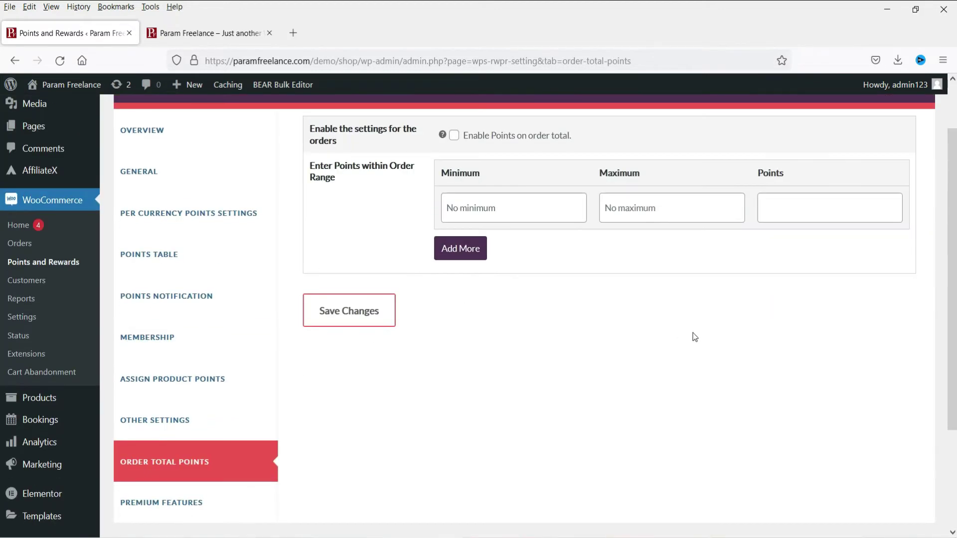
pyautogui.scroll(-3, 657, 325)
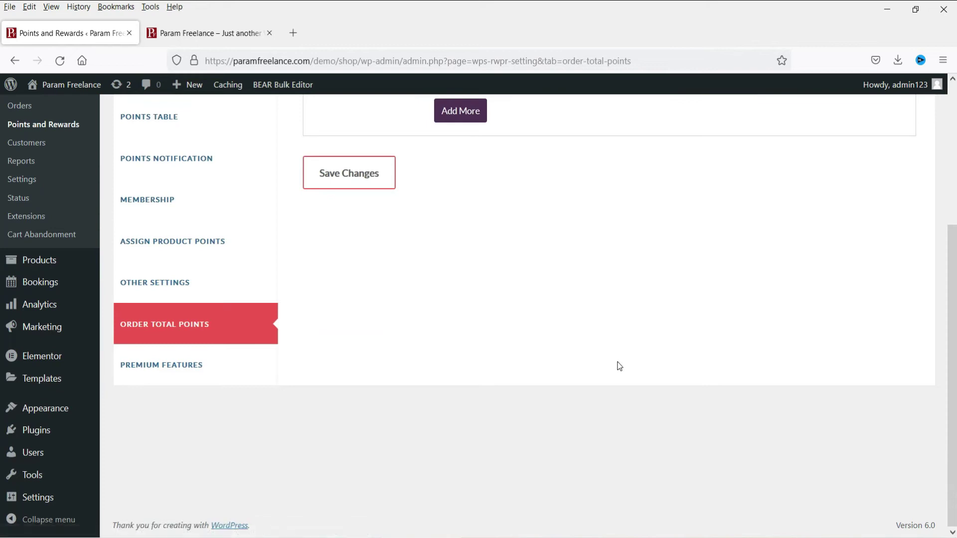
# Read through the features offered in the plugin's premium version
pyautogui.click(177, 368)
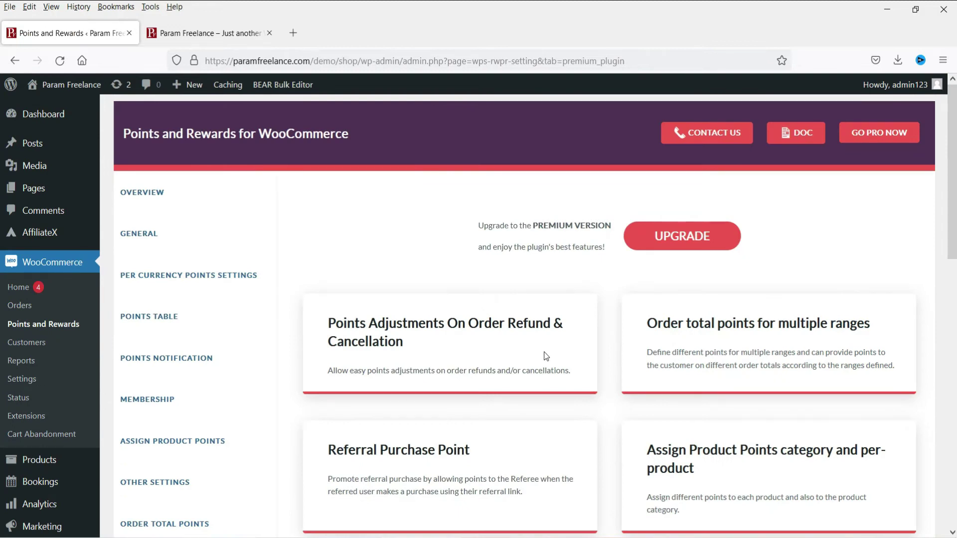
pyautogui.scroll(-2, 544, 357)
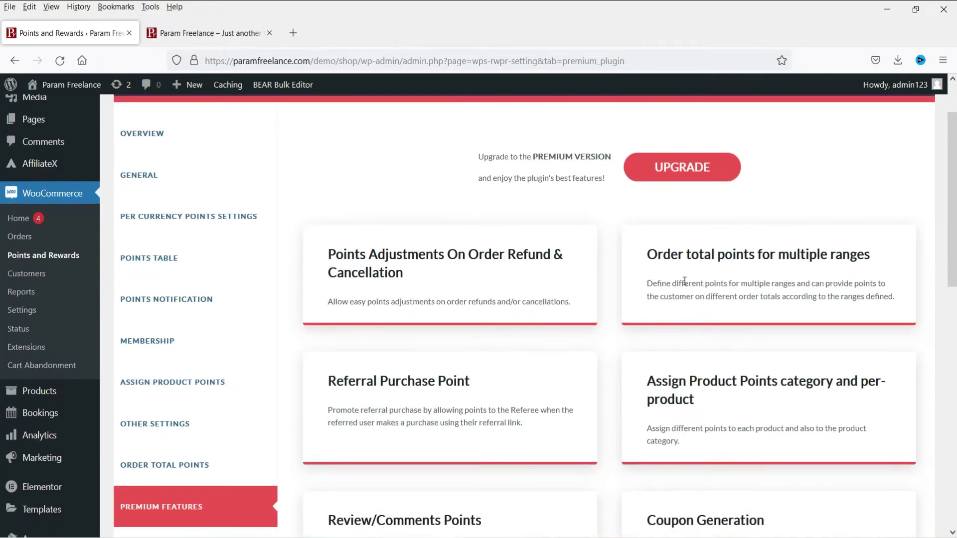
pyautogui.scroll(-2, 781, 321)
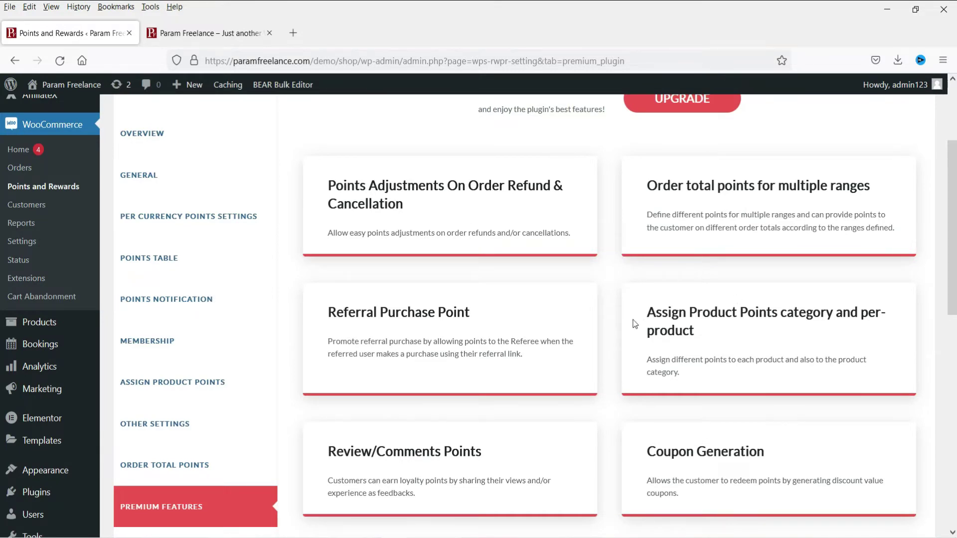
pyautogui.scroll(-2, 512, 324)
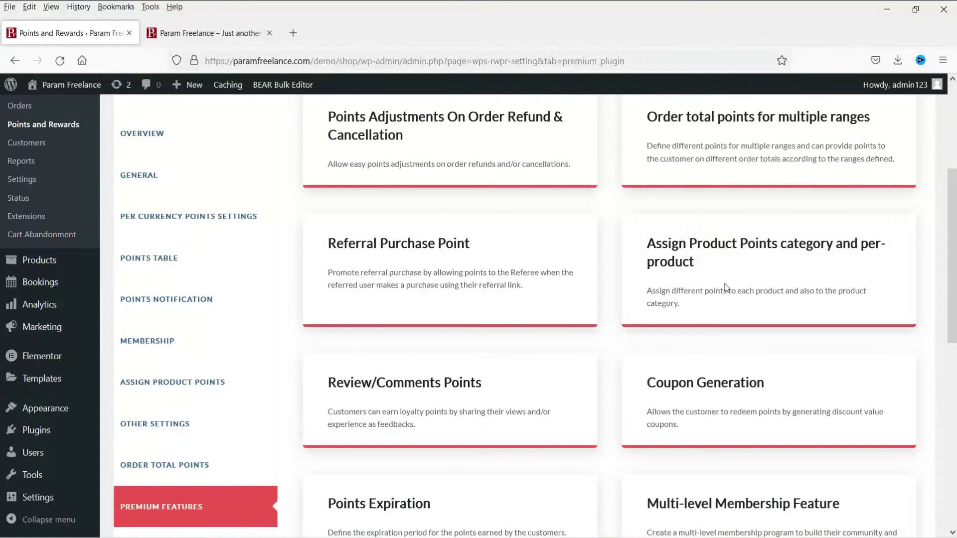
# Read the remaining premium features and skim the product page of Points and Rewards for WooCommerce Pro
pyautogui.scroll(-4, 728, 288)
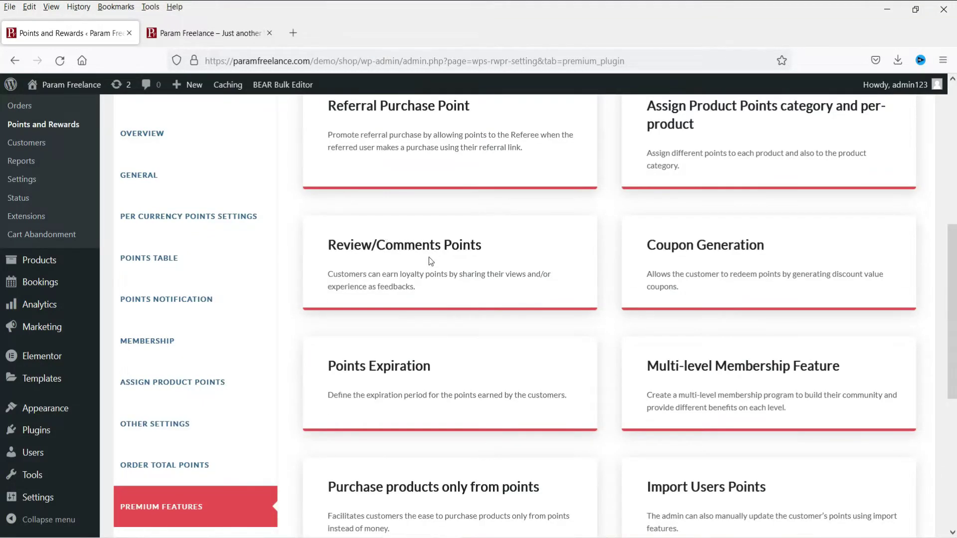
pyautogui.scroll(-4, 456, 265)
pyautogui.scroll(-4, 606, 267)
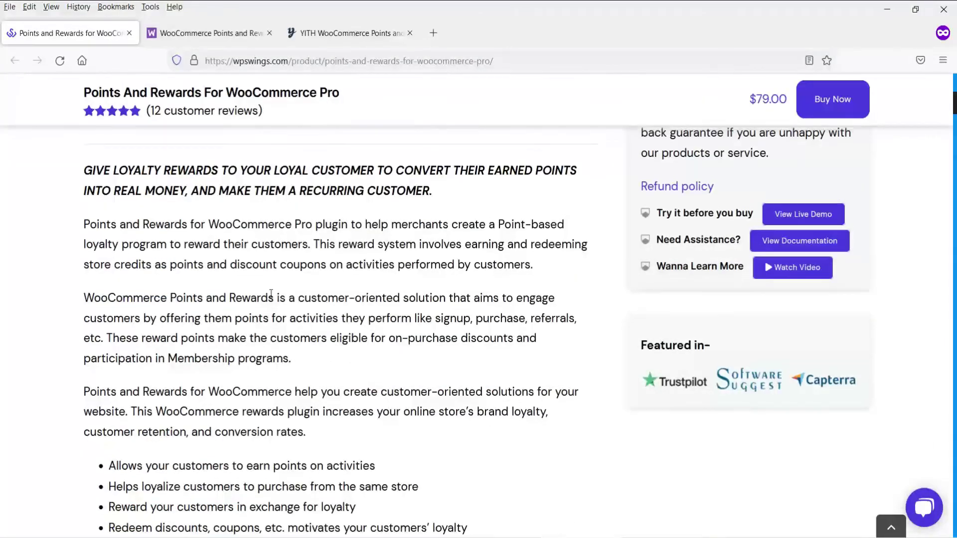
pyautogui.scroll(7, 609, 310)
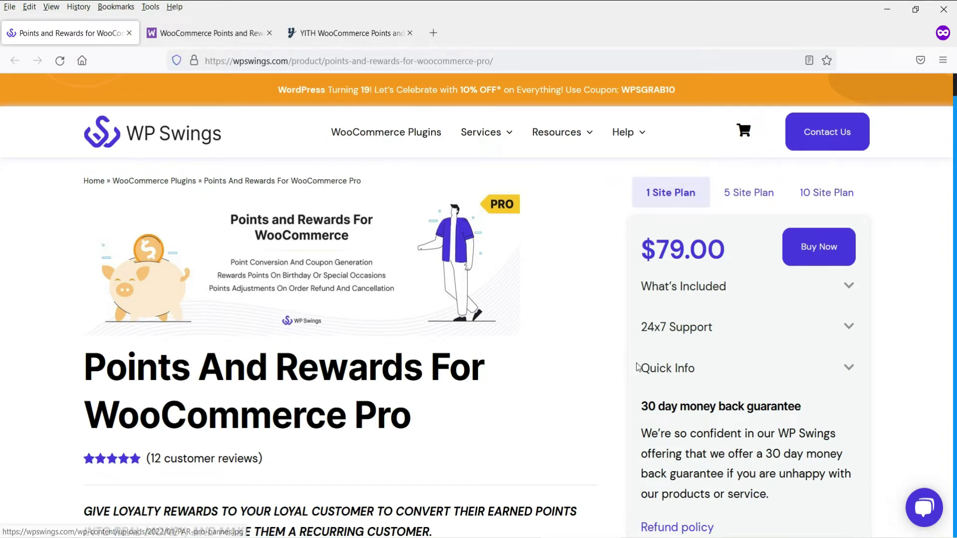
pyautogui.scroll(-10, 438, 280)
pyautogui.scroll(-10, 247, 273)
pyautogui.scroll(15, 246, 270)
pyautogui.scroll(10, 246, 273)
# Examine the pricing and descriptions of the competing WooCommerce and YITH Points and Rewards plugins
pyautogui.click(218, 31)
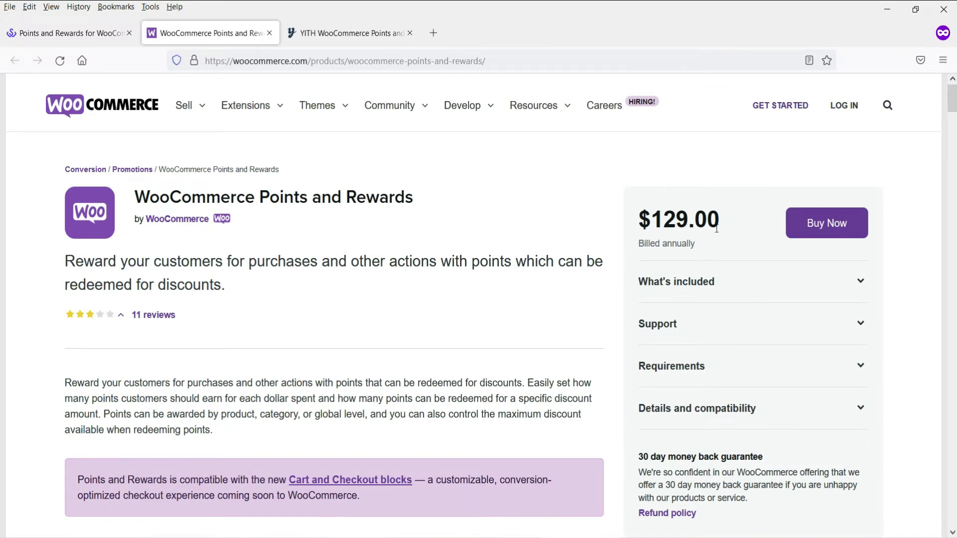
pyautogui.scroll(-8, 381, 297)
pyautogui.scroll(8, 384, 303)
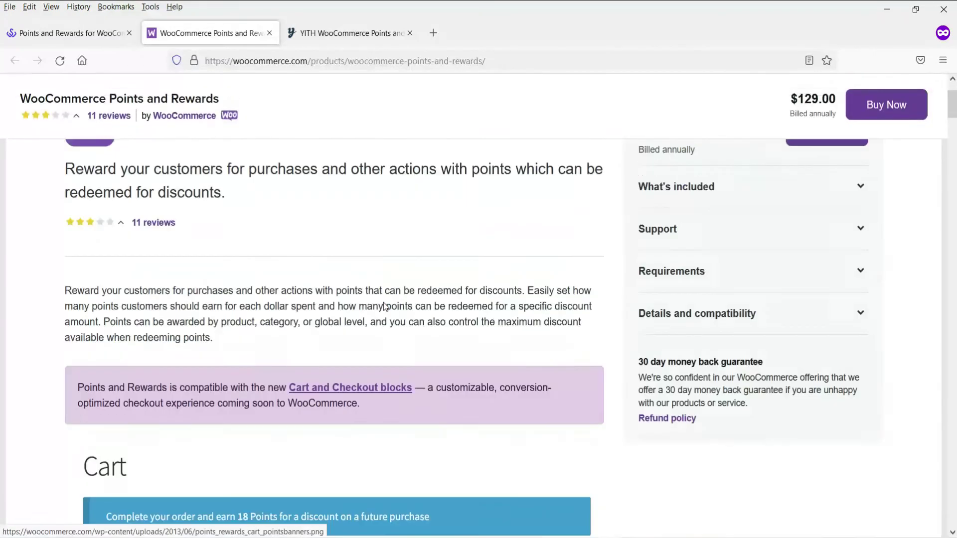
pyautogui.click(325, 33)
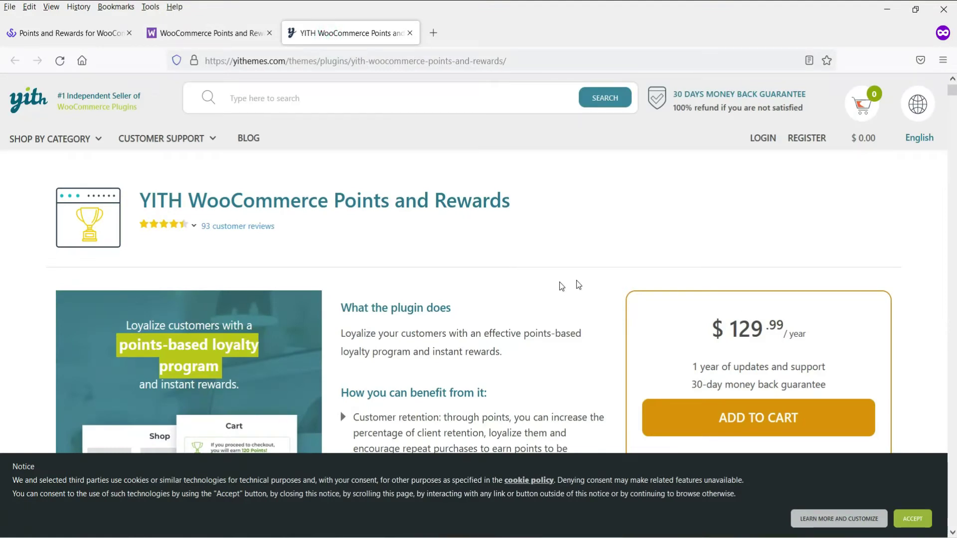
pyautogui.scroll(-2, 861, 265)
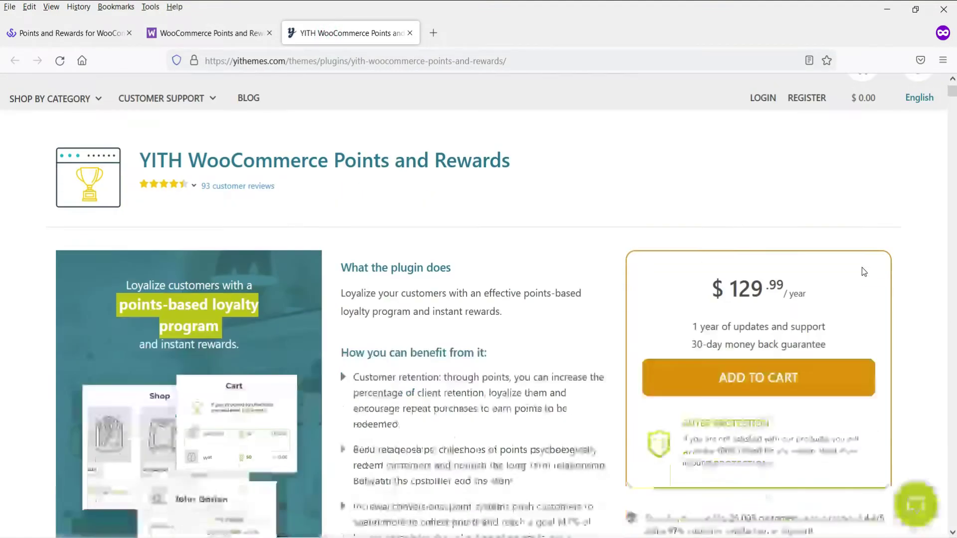
# Return to the WP Swings Pro plugin page and read what its price includes and its merchant and customer benefits
pyautogui.click(69, 32)
pyautogui.scroll(5, 807, 291)
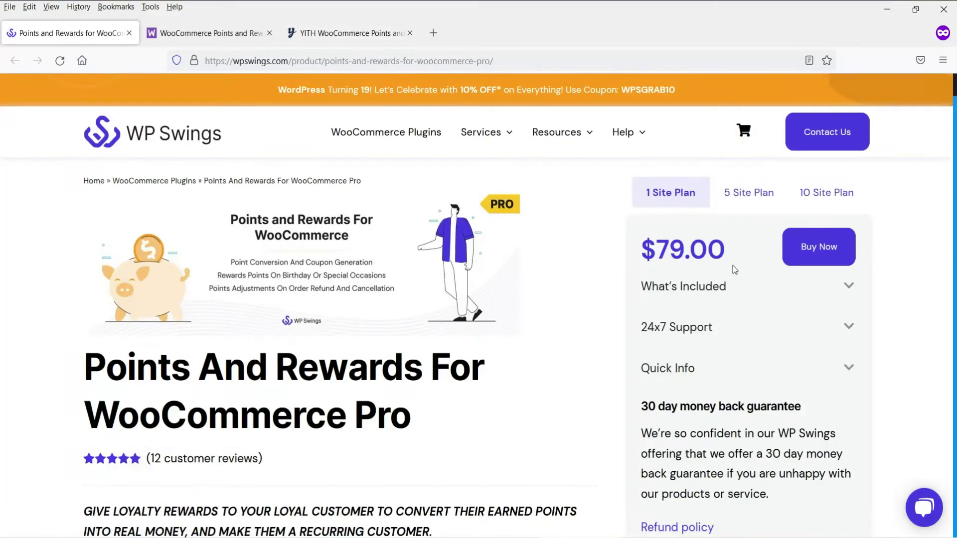
pyautogui.click(721, 286)
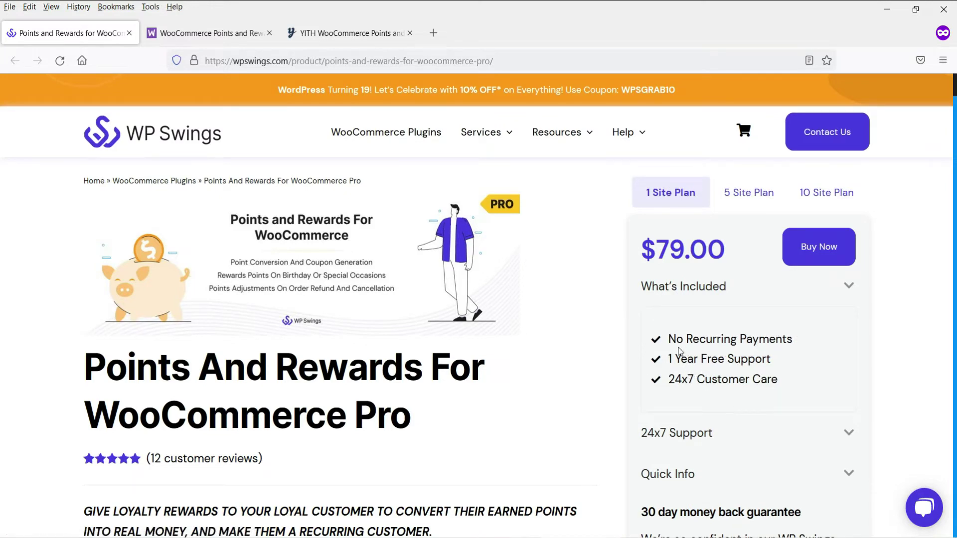
pyautogui.scroll(-3, 604, 354)
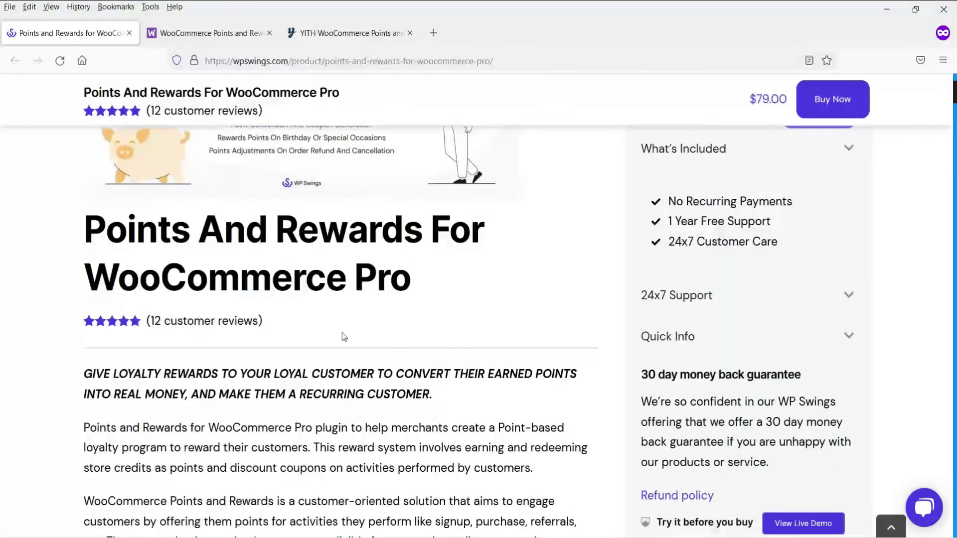
pyautogui.scroll(-5, 344, 337)
pyautogui.scroll(-14, 343, 334)
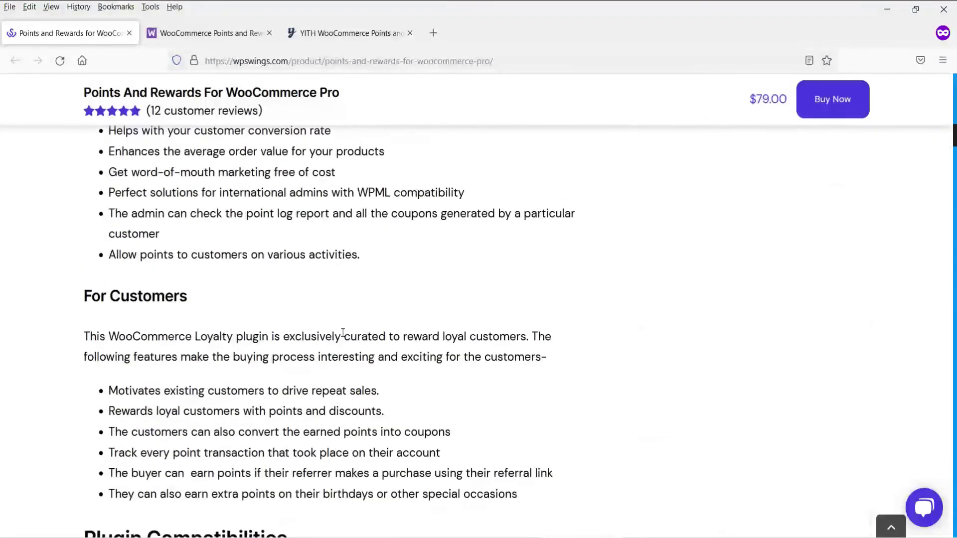
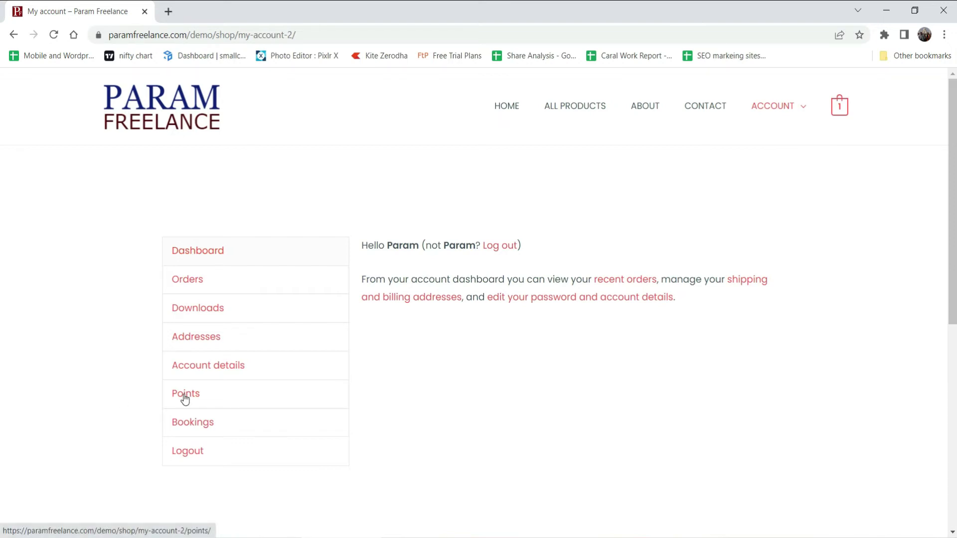
# View the customer account's Points page, and open the All Products page in a separate browser tab
pyautogui.click(185, 396)
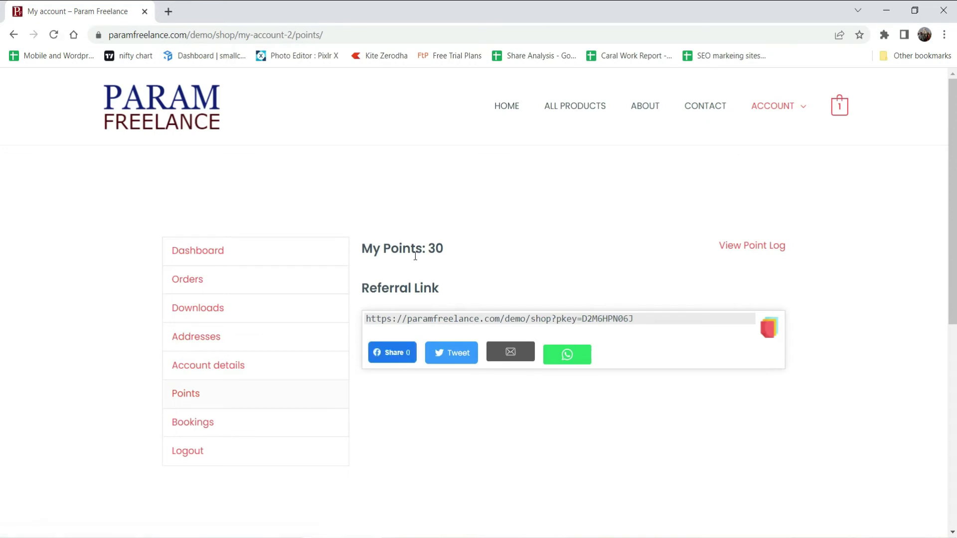
pyautogui.rightClick(589, 105)
pyautogui.click(625, 116)
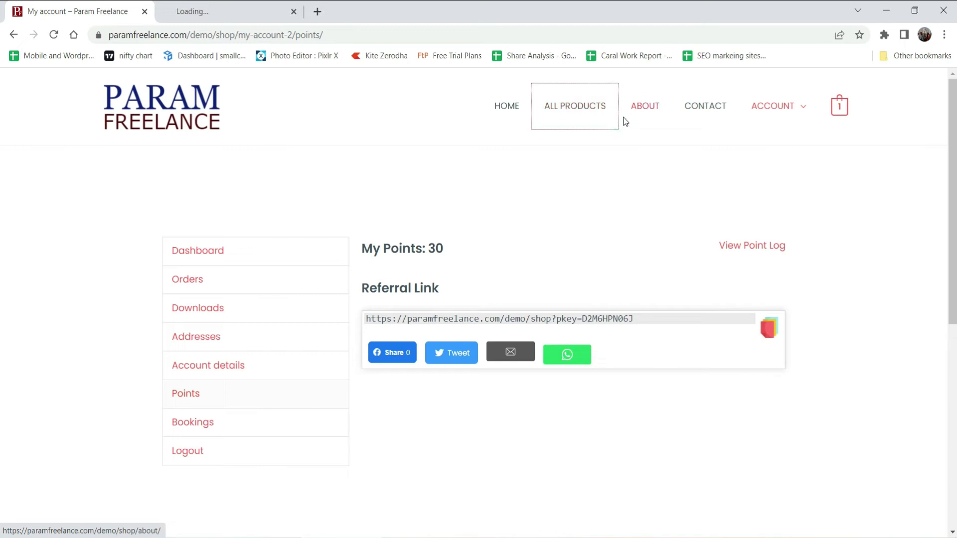
pyautogui.click(223, 10)
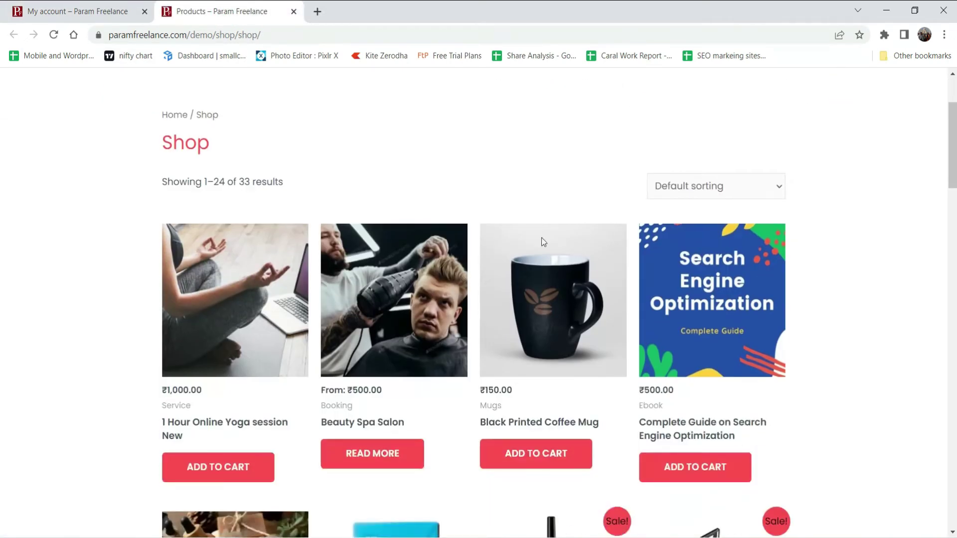
# Add the Black Printed Coffee Mug to the cart and proceed from the cart to checkout
pyautogui.click(538, 453)
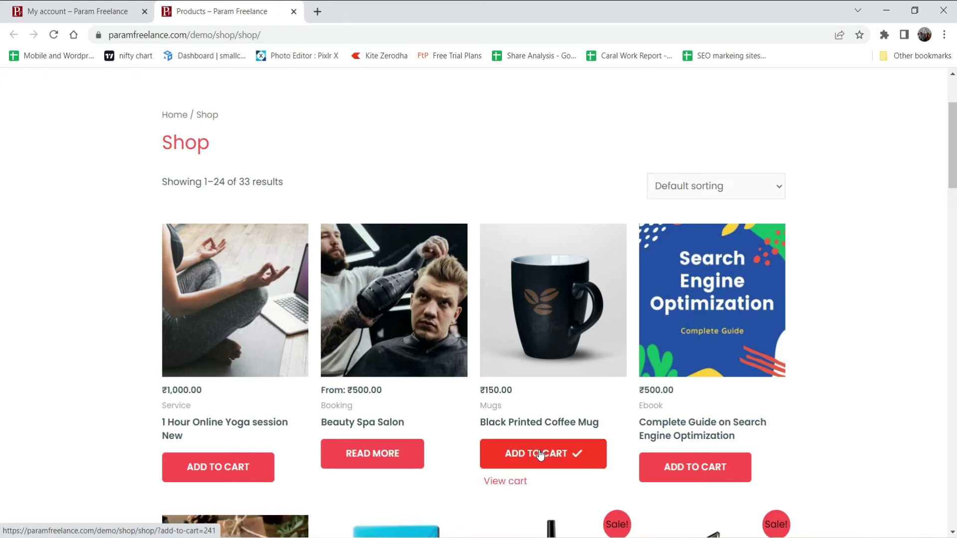
pyautogui.click(505, 485)
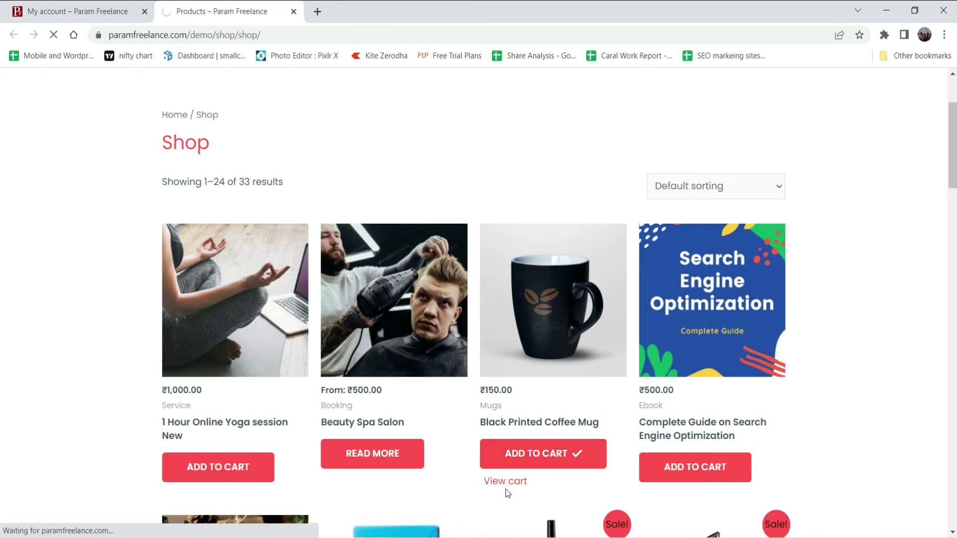
pyautogui.scroll(-2, 880, 253)
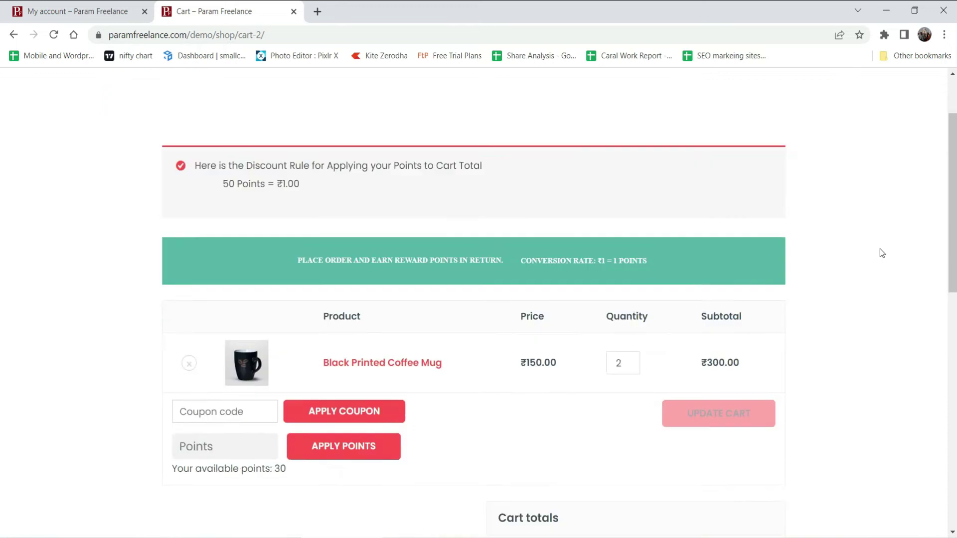
pyautogui.scroll(-4, 879, 253)
pyautogui.click(643, 437)
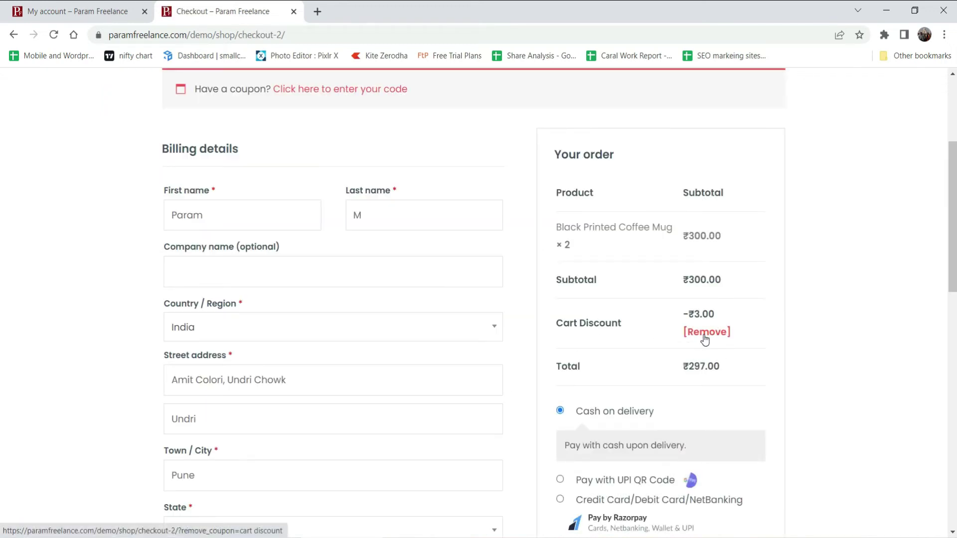
# Try to remove the cart discount at checkout, and place the order with cash on delivery
pyautogui.click(703, 333)
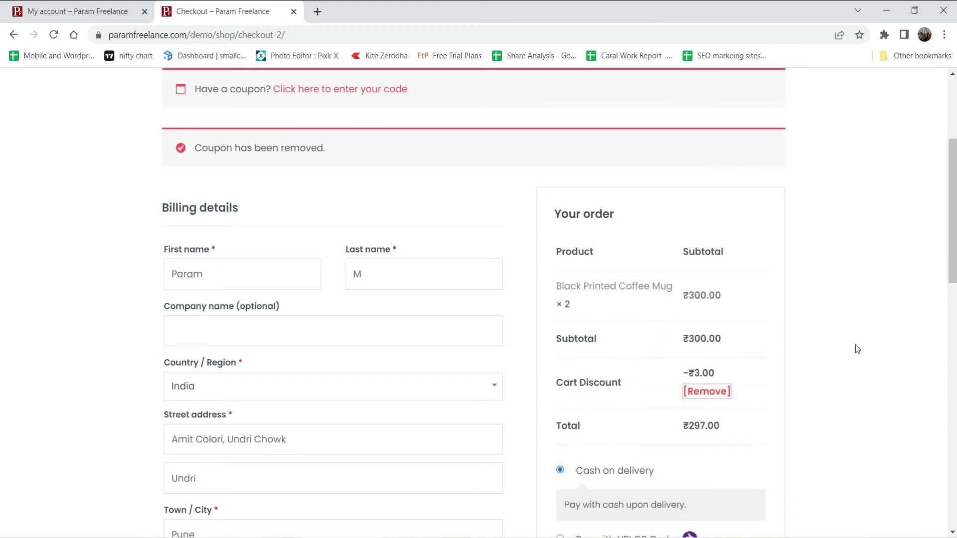
pyautogui.scroll(-5, 855, 347)
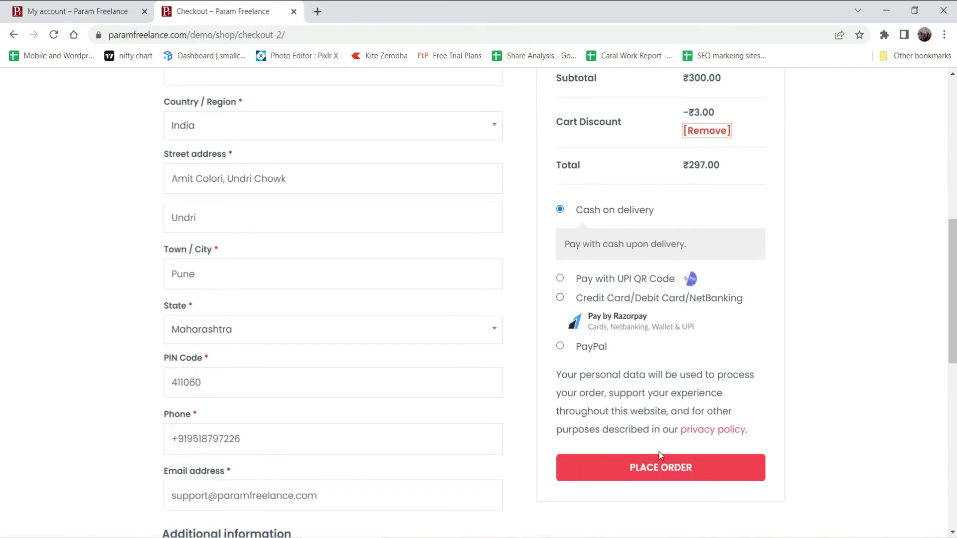
pyautogui.click(701, 446)
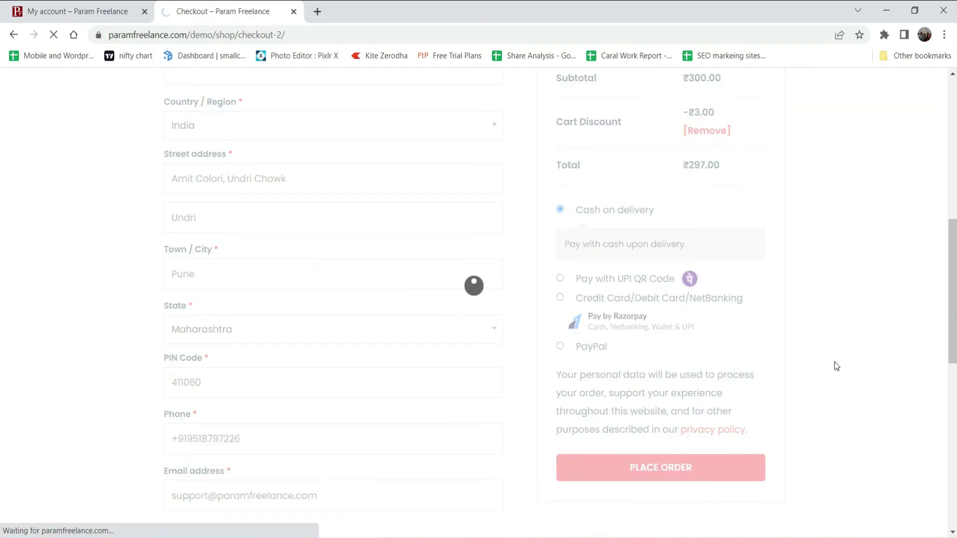
# Review the received order's details and check the order list in the customer's account
pyautogui.scroll(-4, 773, 331)
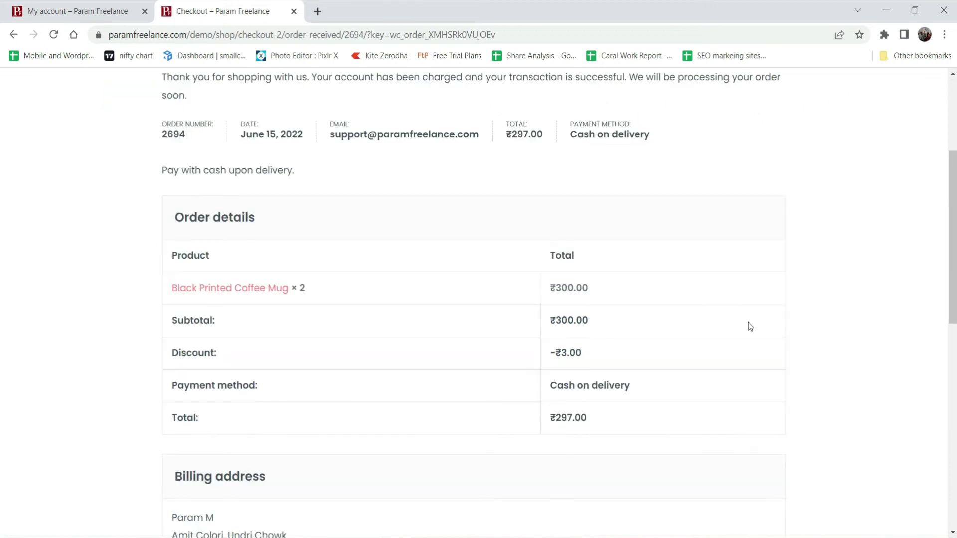
pyautogui.scroll(4, 646, 342)
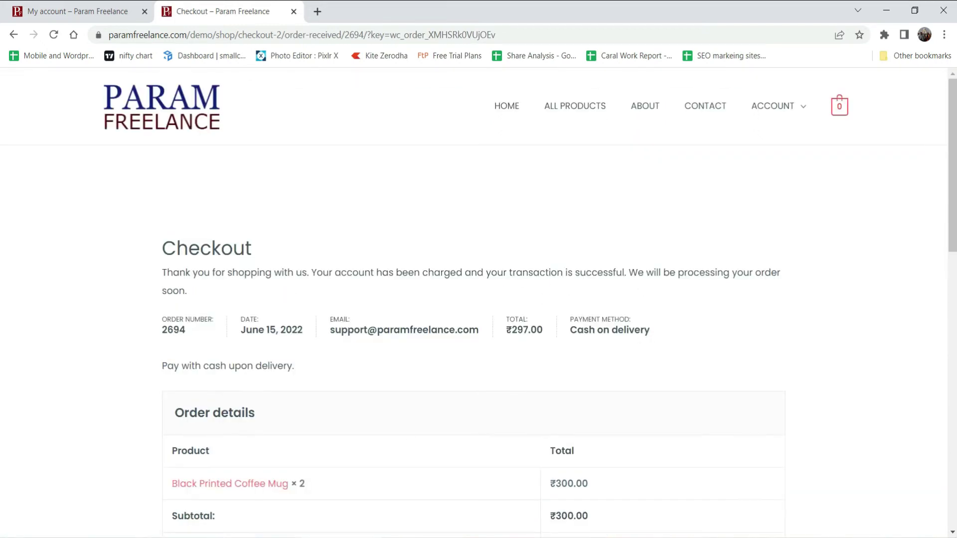
pyautogui.moveTo(777, 105)
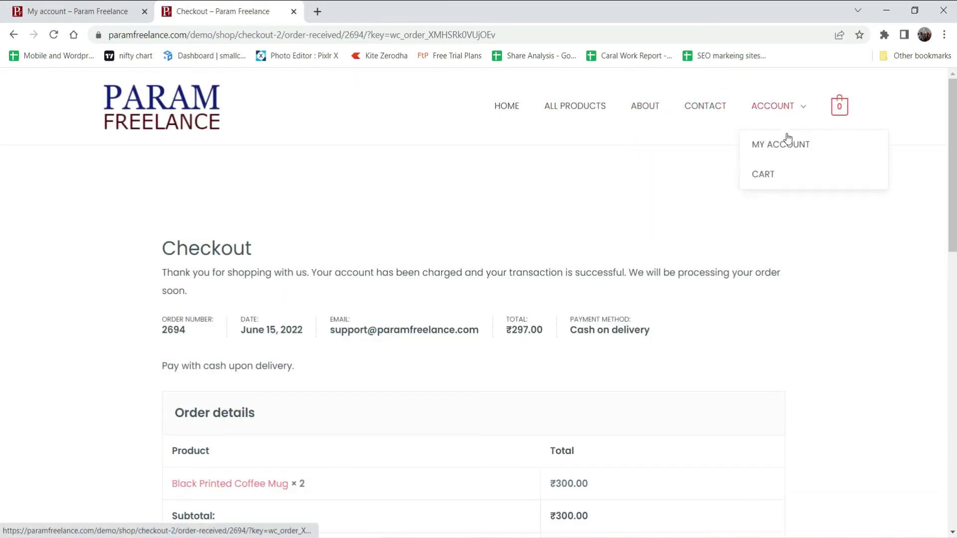
pyautogui.click(789, 144)
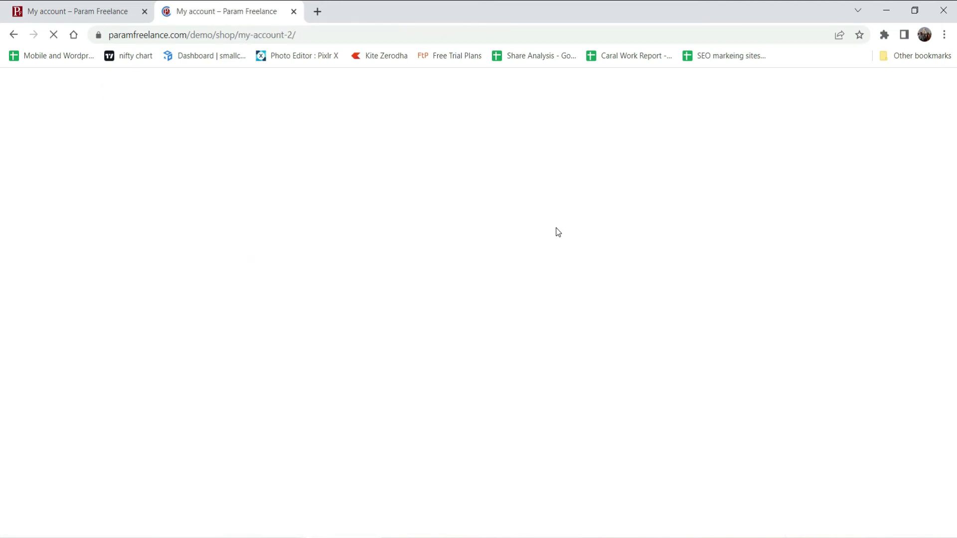
pyautogui.click(212, 273)
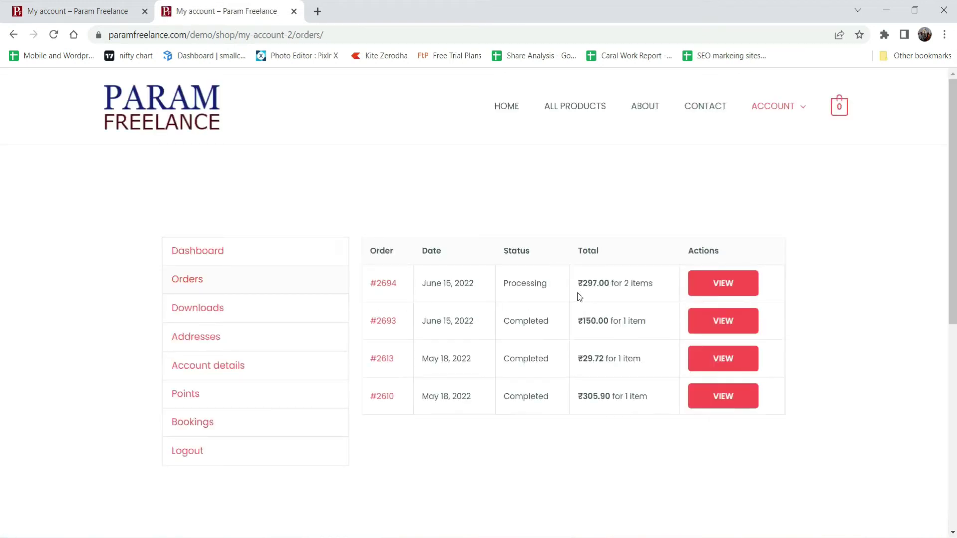
# Switch back to the store's WordPress admin and examine the conversion rate for cart sub-total redemption in the General settings
pyautogui.click(643, 493)
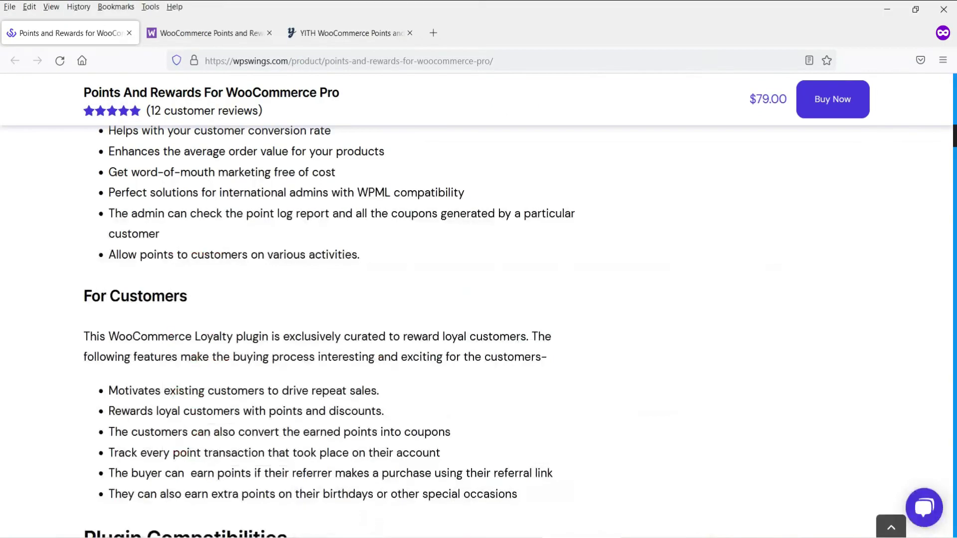
pyautogui.hotkey('alt', 'Tab')
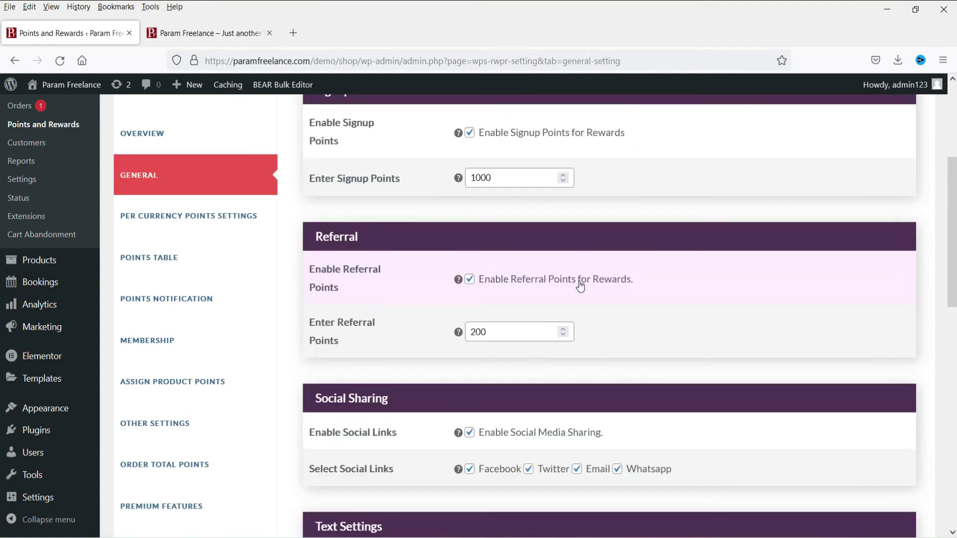
pyautogui.scroll(-5, 578, 281)
pyautogui.scroll(-7, 581, 286)
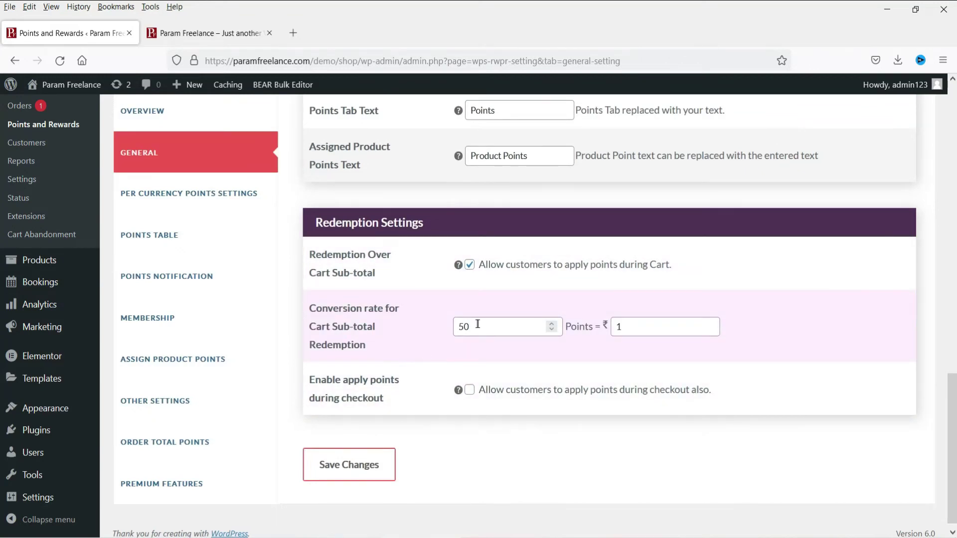
pyautogui.doubleClick(632, 327)
pyautogui.click(810, 330)
pyautogui.doubleClick(629, 327)
pyautogui.click(796, 321)
pyautogui.click(665, 327)
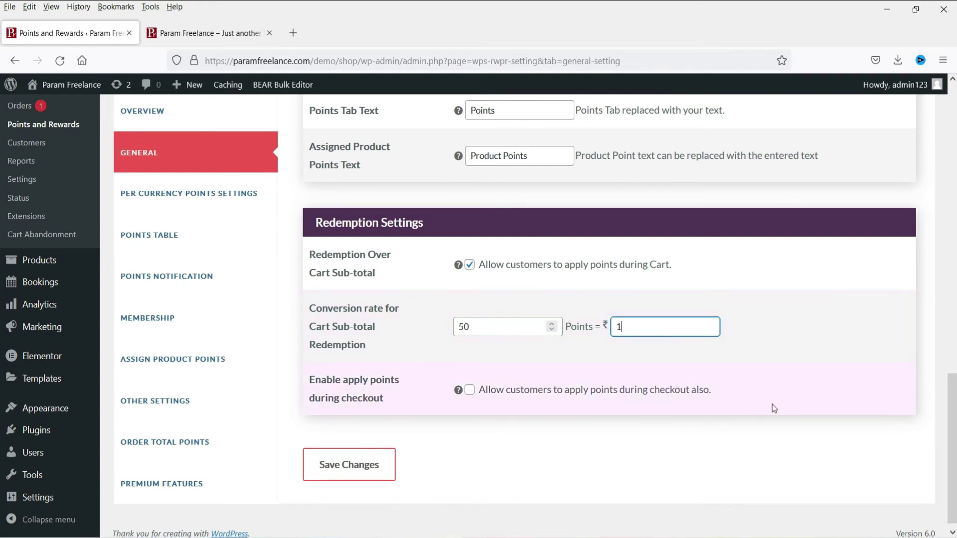
# Check the store's WooCommerce order list and the users' Points Table in Points and Rewards
pyautogui.scroll(5, 222, 244)
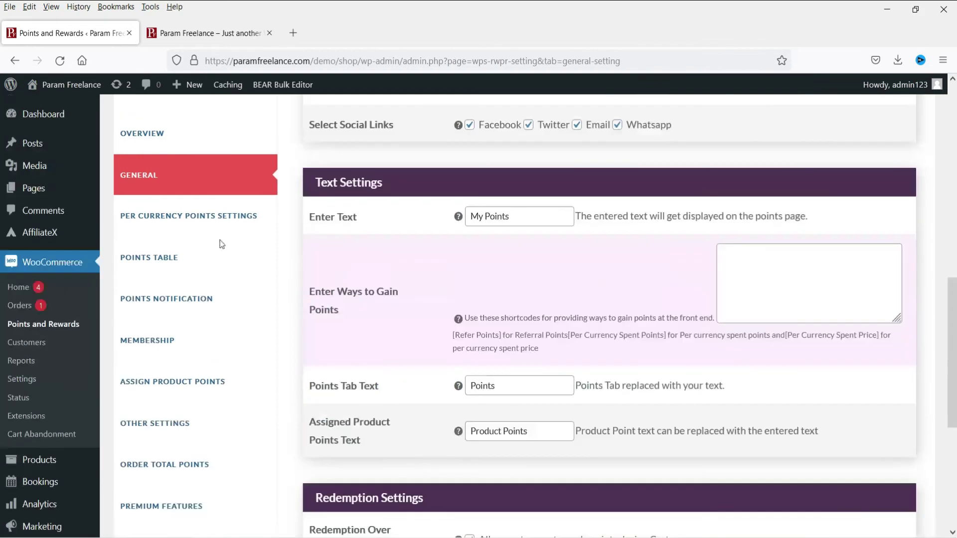
pyautogui.click(22, 305)
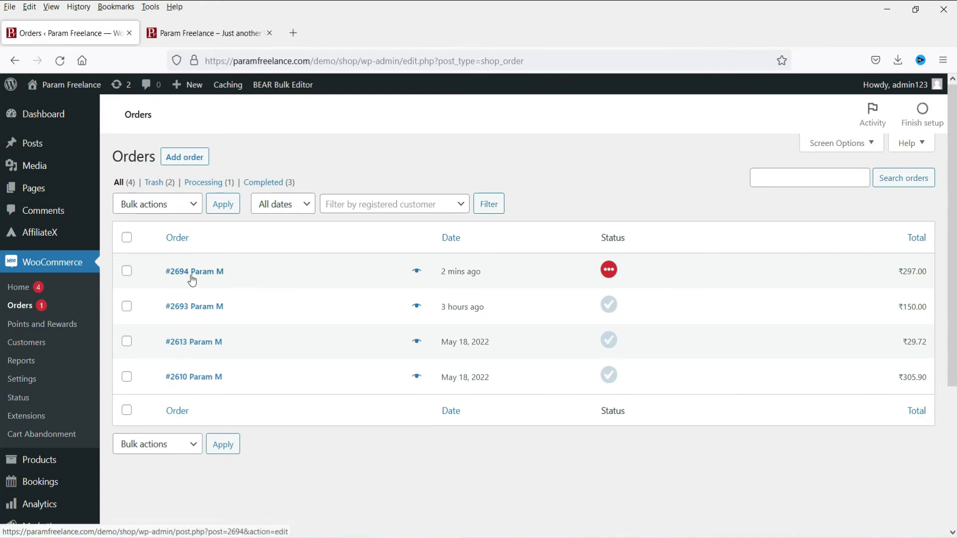
pyautogui.click(52, 324)
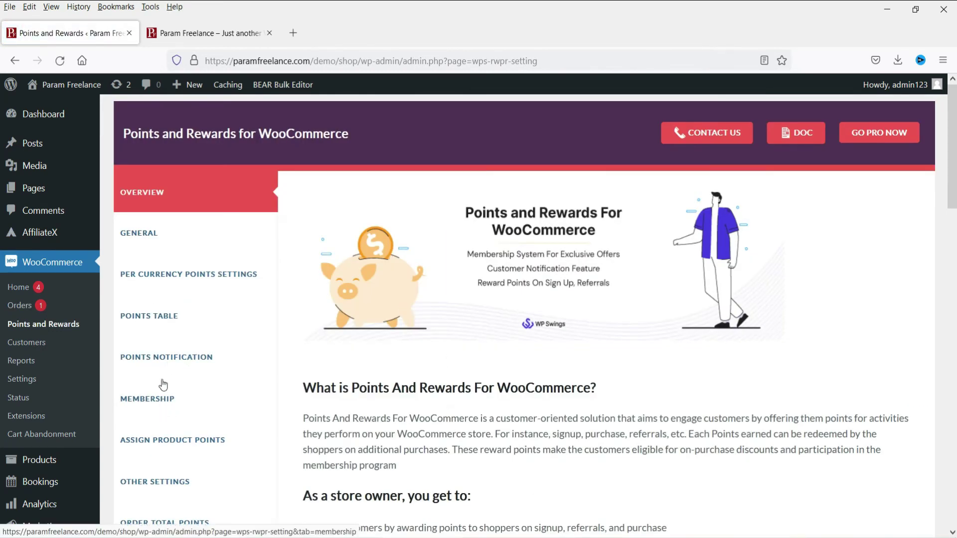
pyautogui.click(155, 315)
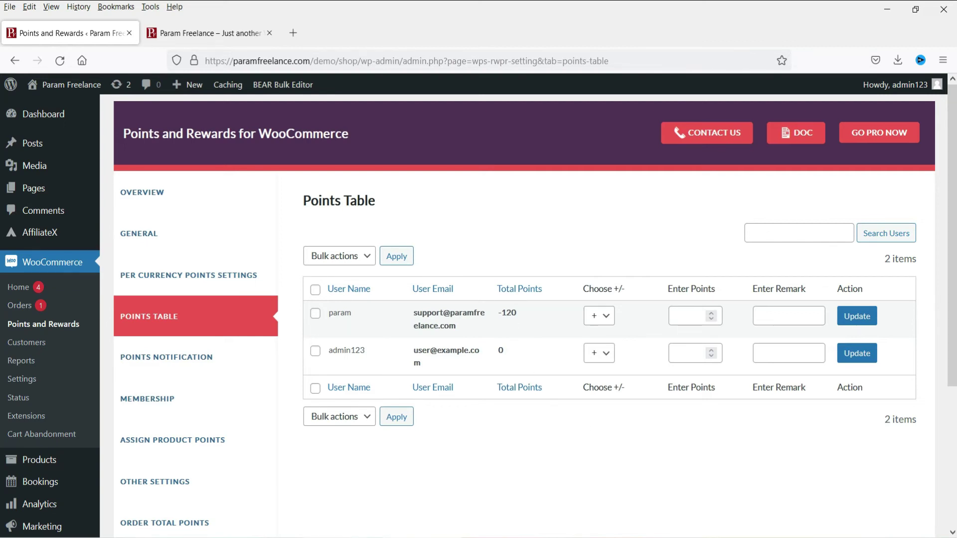
# Switch to the customer's storefront, check the points balance in the account, and browse the list of all products
pyautogui.click(246, 495)
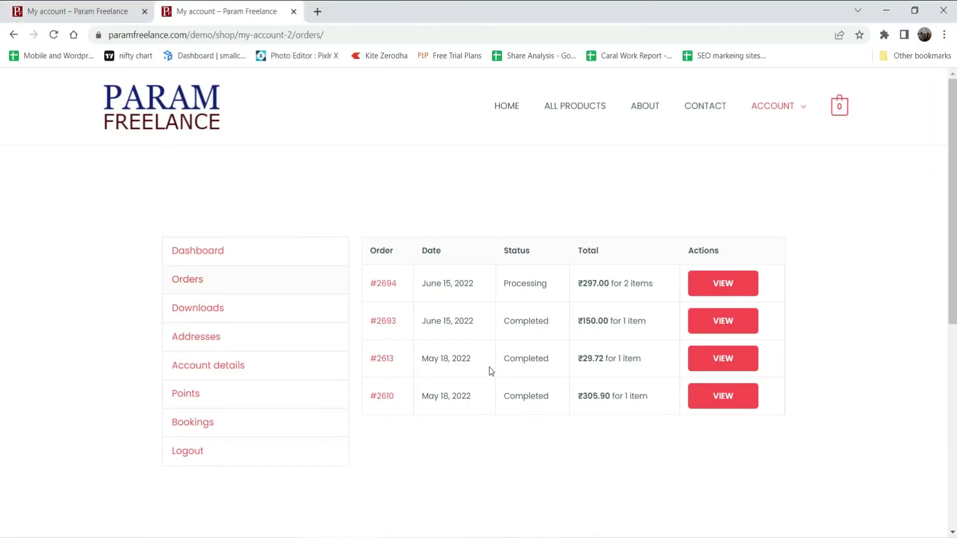
pyautogui.click(196, 393)
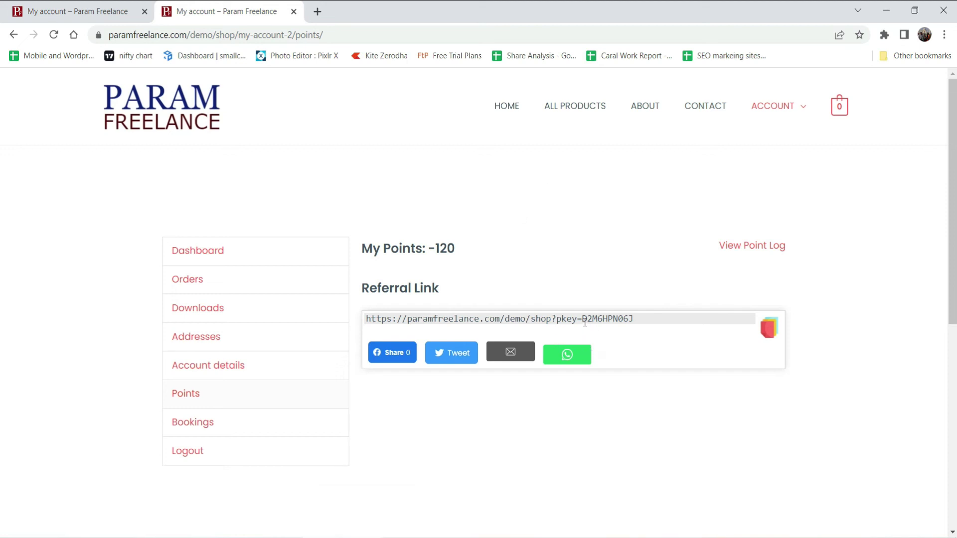
pyautogui.click(582, 107)
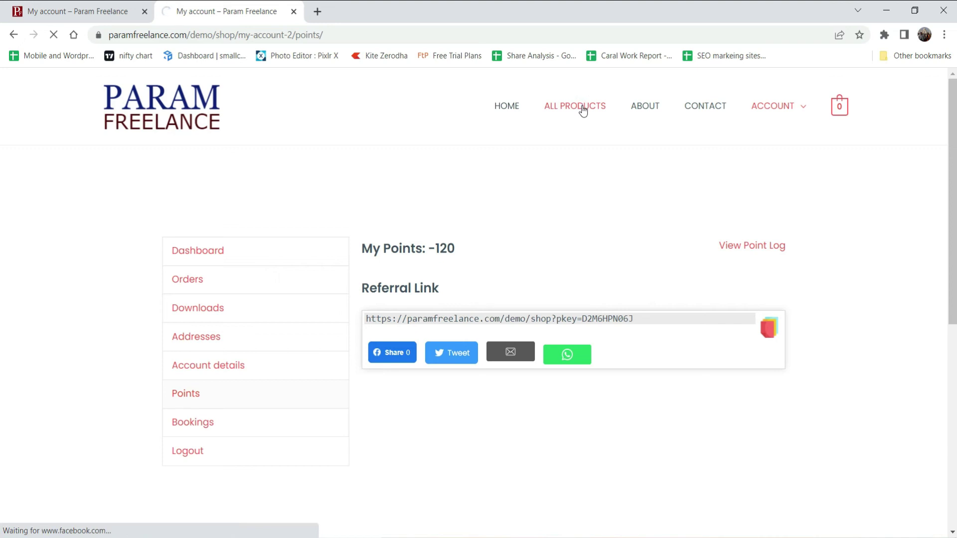
pyautogui.scroll(-2, 485, 125)
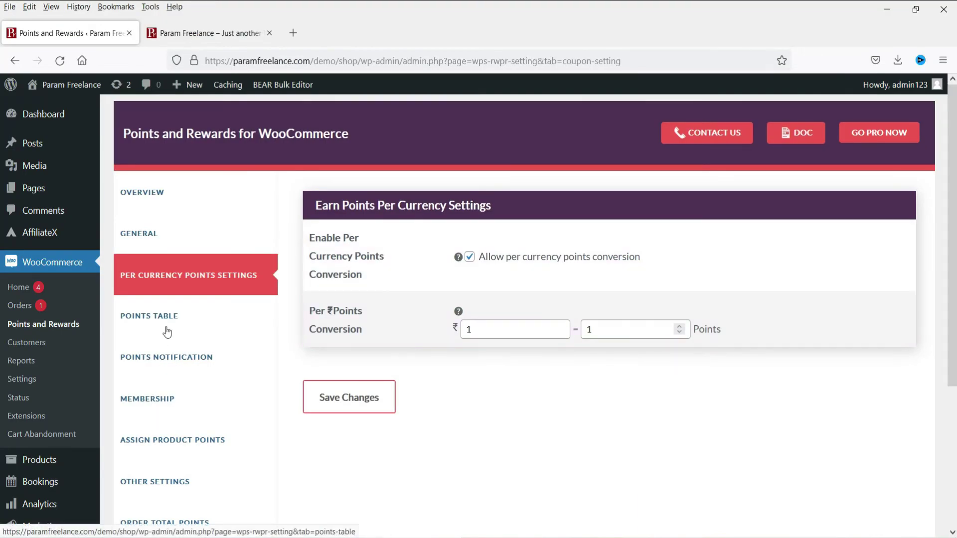
# Back in the store's WordPress admin, add 300 points to the customer in the Points Table with the remark "purchase"
pyautogui.click(168, 317)
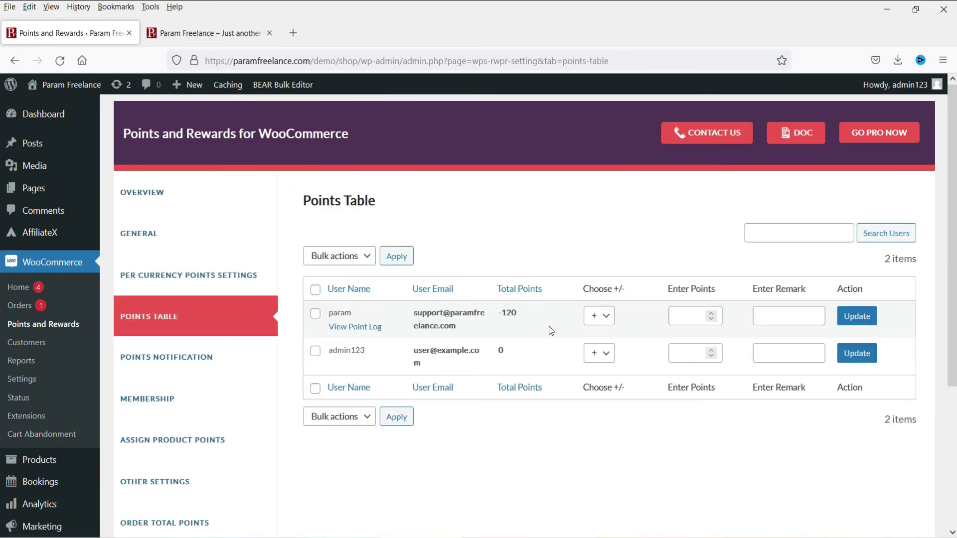
pyautogui.click(689, 314)
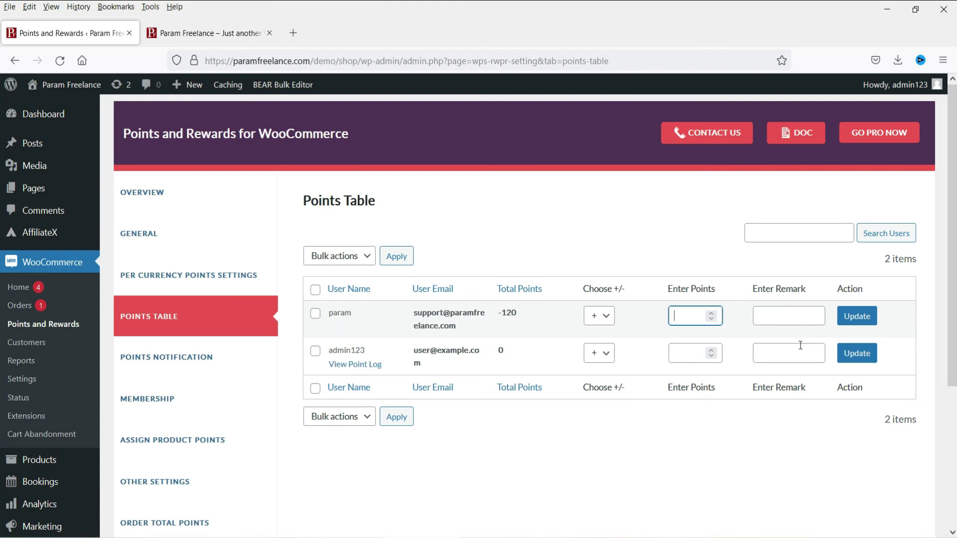
pyautogui.write('300')
pyautogui.click(856, 318)
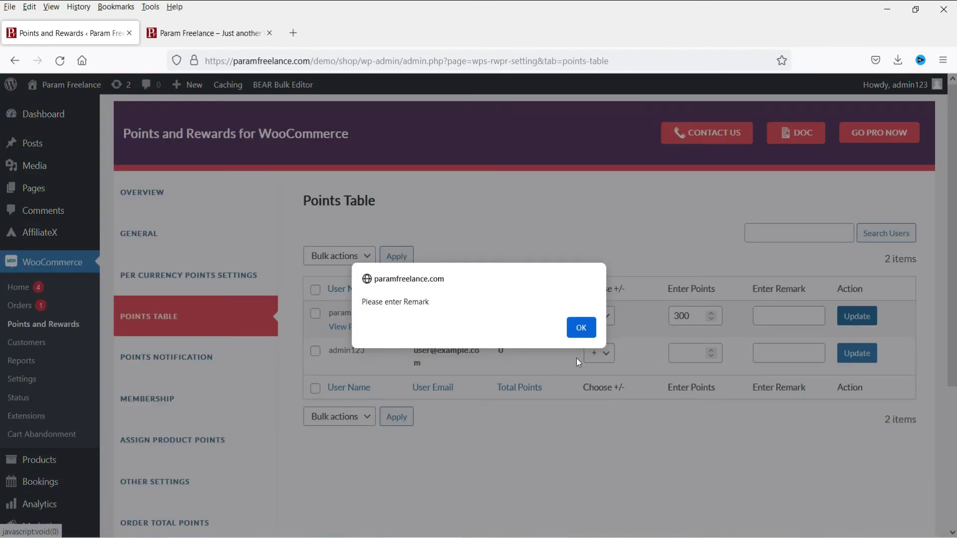
pyautogui.click(581, 328)
pyautogui.click(779, 316)
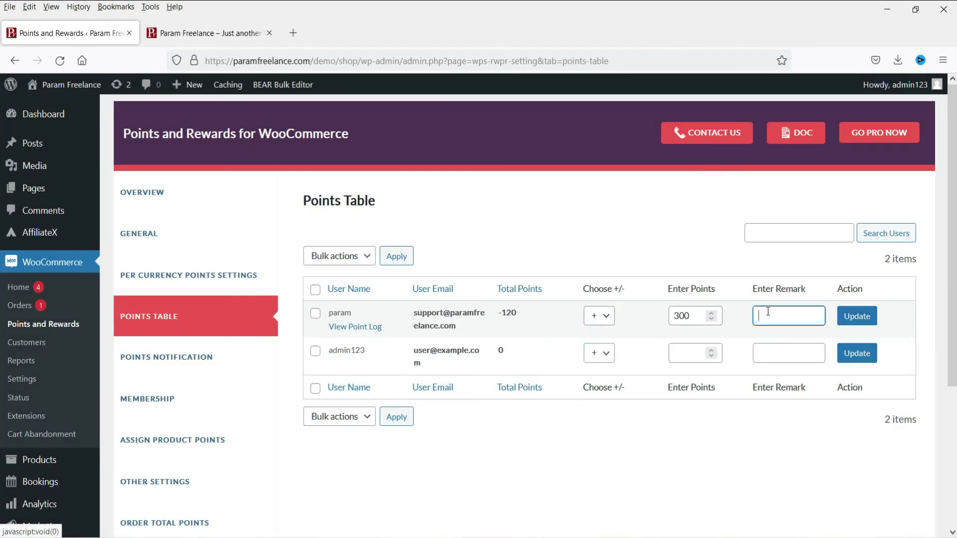
pyautogui.write('purchase')
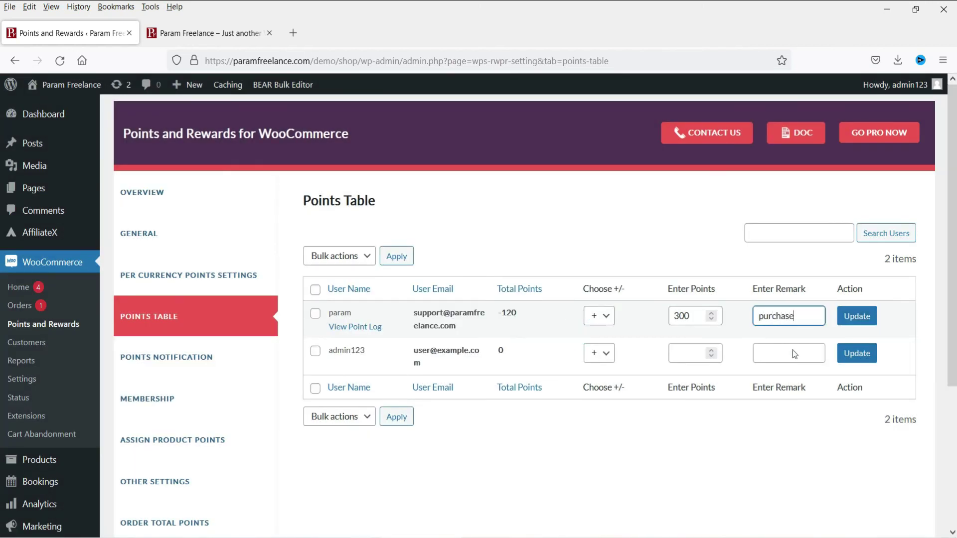
pyautogui.click(855, 316)
pyautogui.scroll(-1, 747, 447)
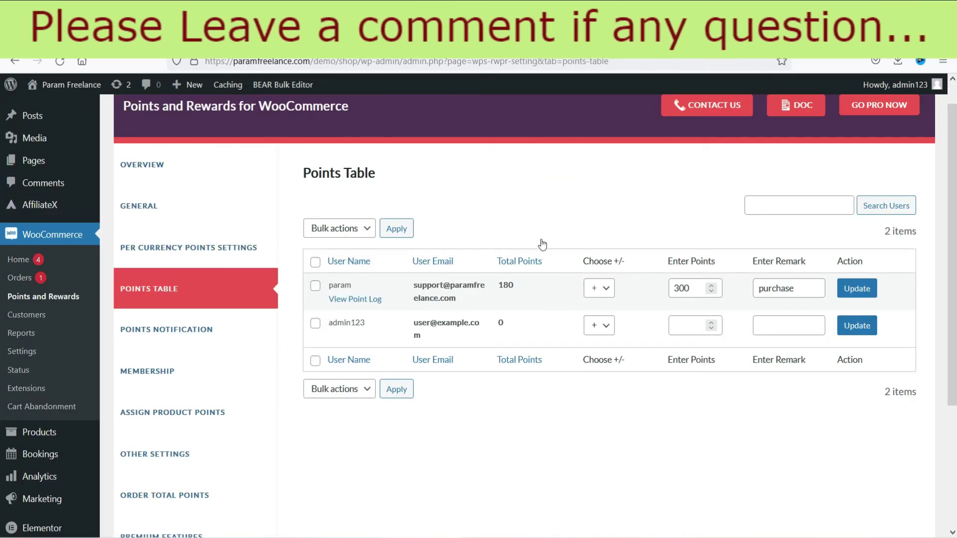
# Switch to the customer's storefront, check the account's points balance, and open the cart containing the Eye Liner
pyautogui.hotkey('alt', 'Tab')
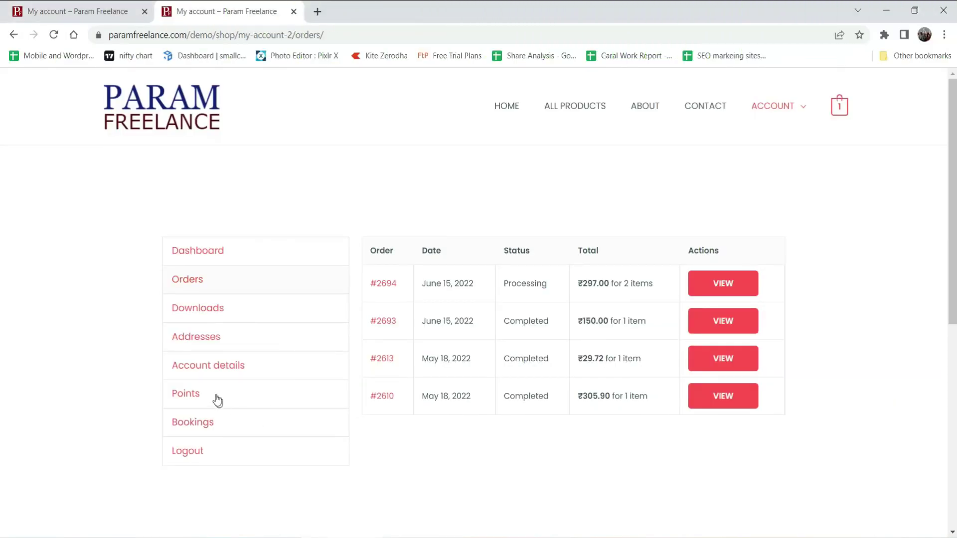
pyautogui.click(193, 395)
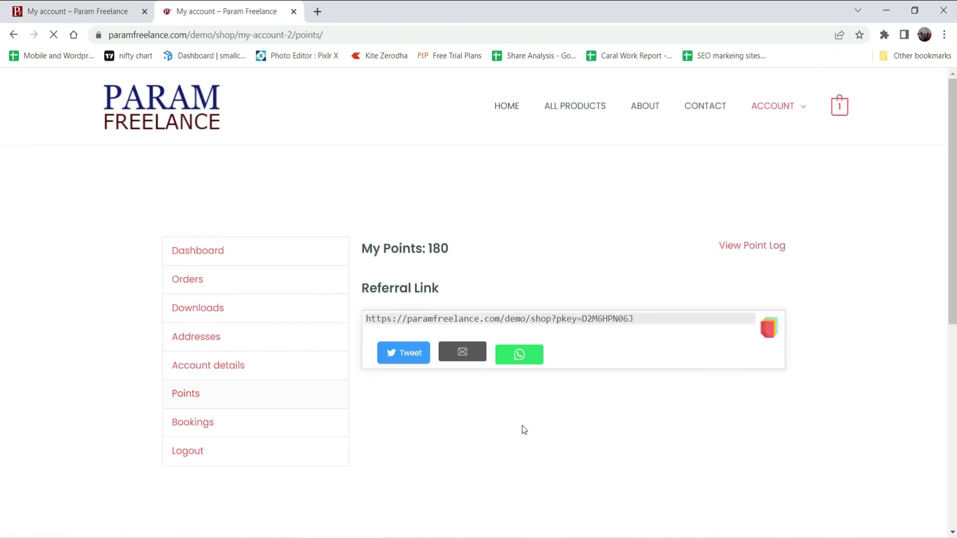
pyautogui.moveTo(840, 112)
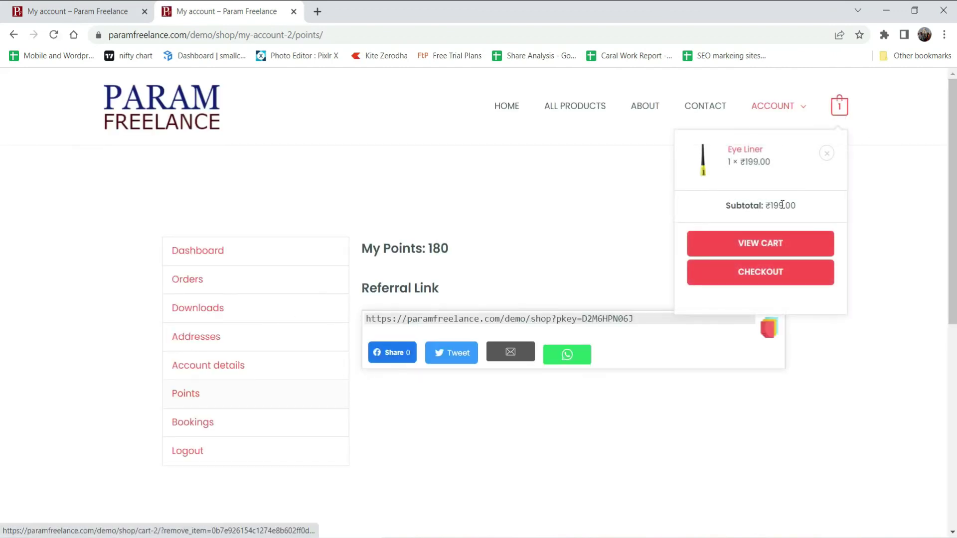
pyautogui.click(764, 242)
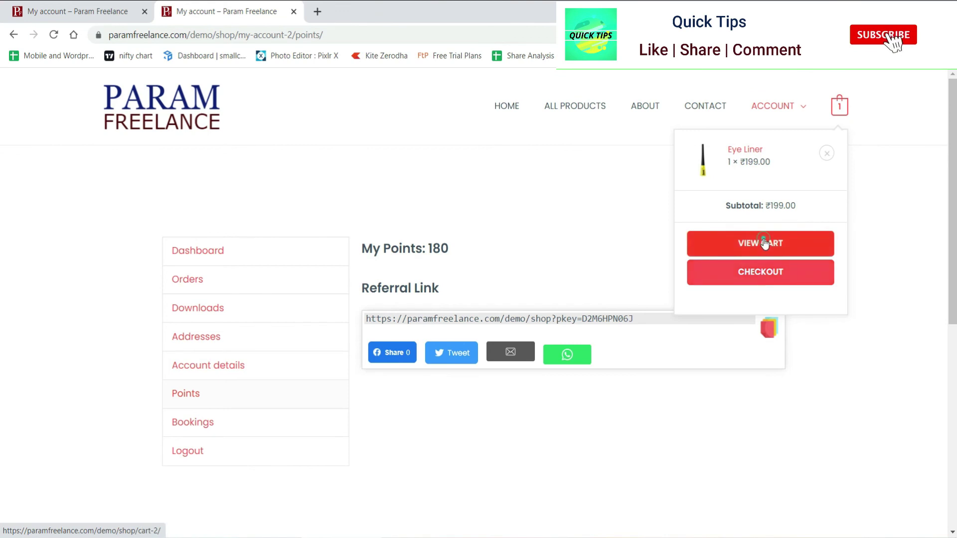
# Apply 150 points to the Eye Liner cart and check the cart discount in the cart totals
pyautogui.click(196, 406)
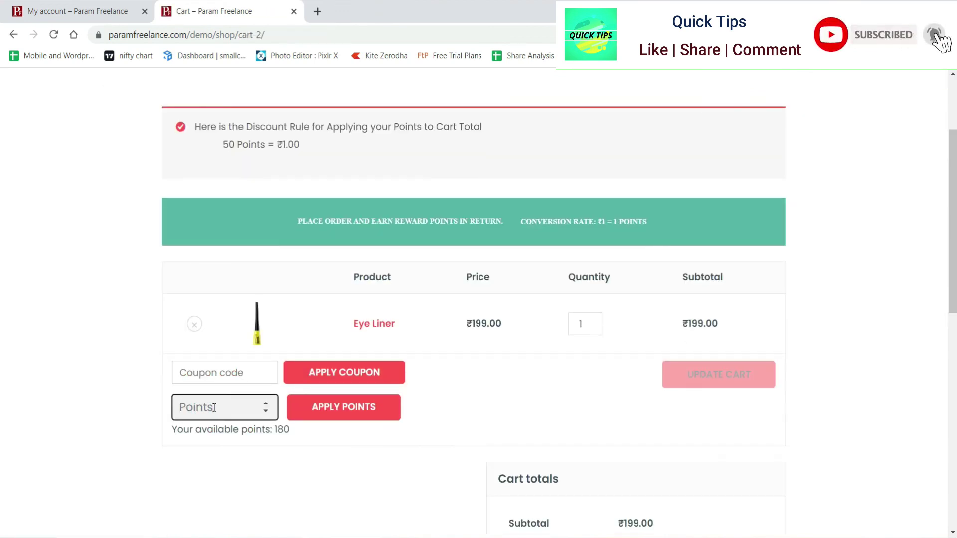
pyautogui.write('1500')
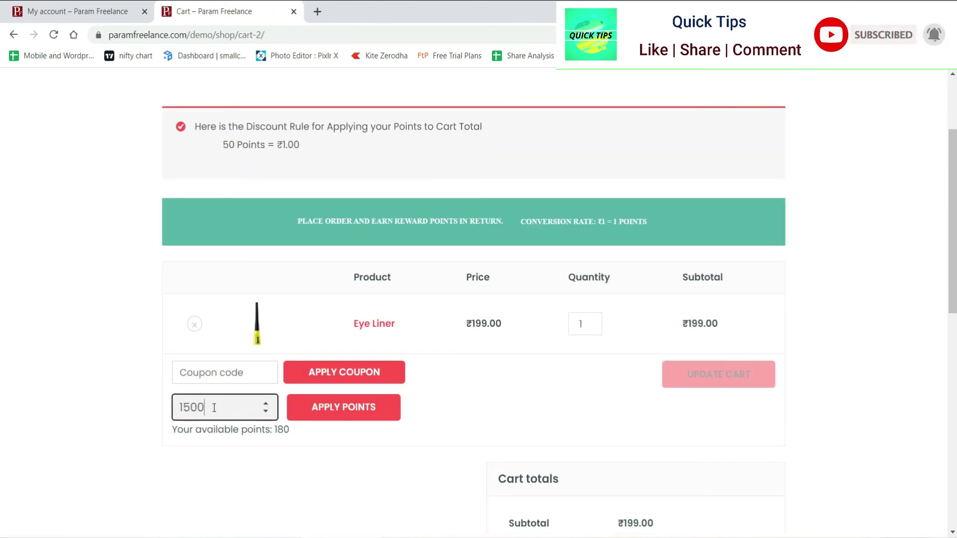
pyautogui.press('BackSpace')
pyautogui.scroll(-3, 402, 441)
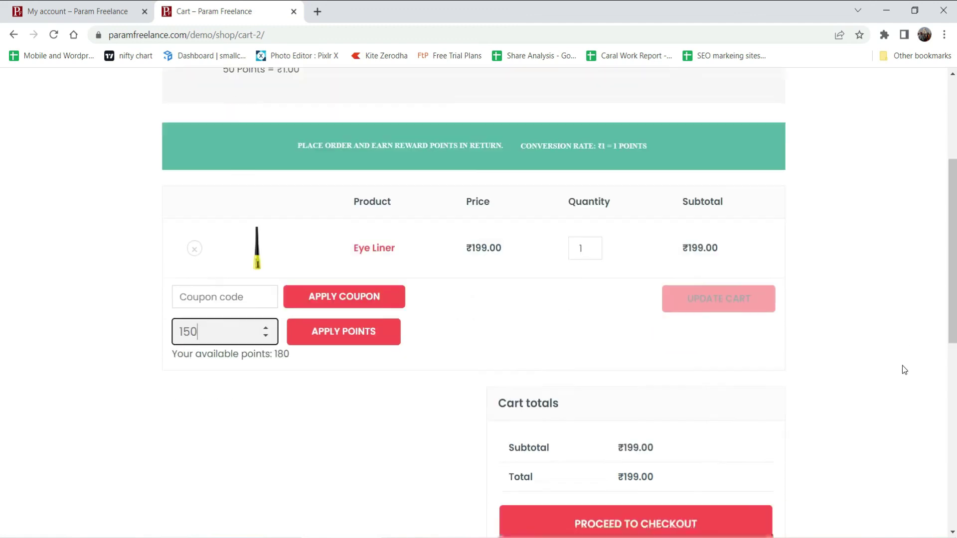
pyautogui.click(343, 277)
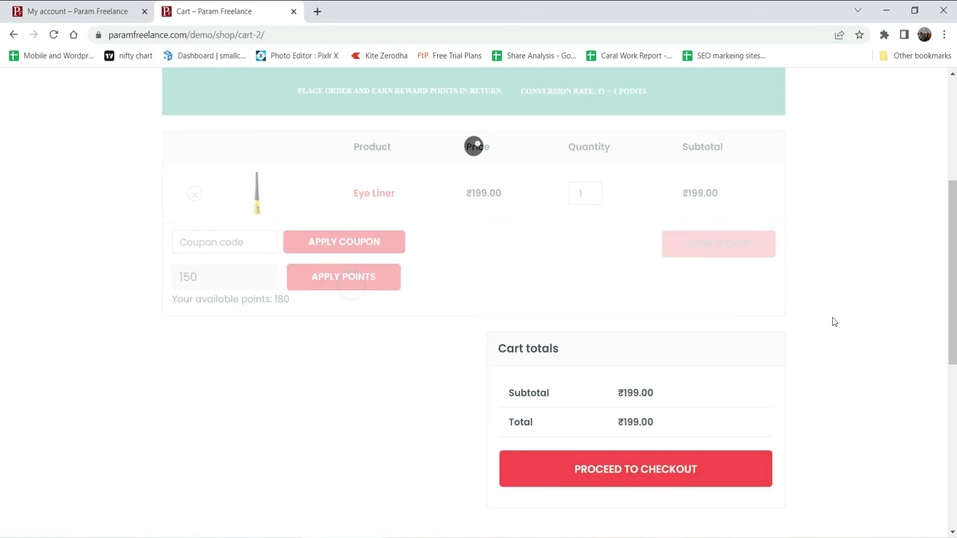
pyautogui.scroll(-3, 832, 317)
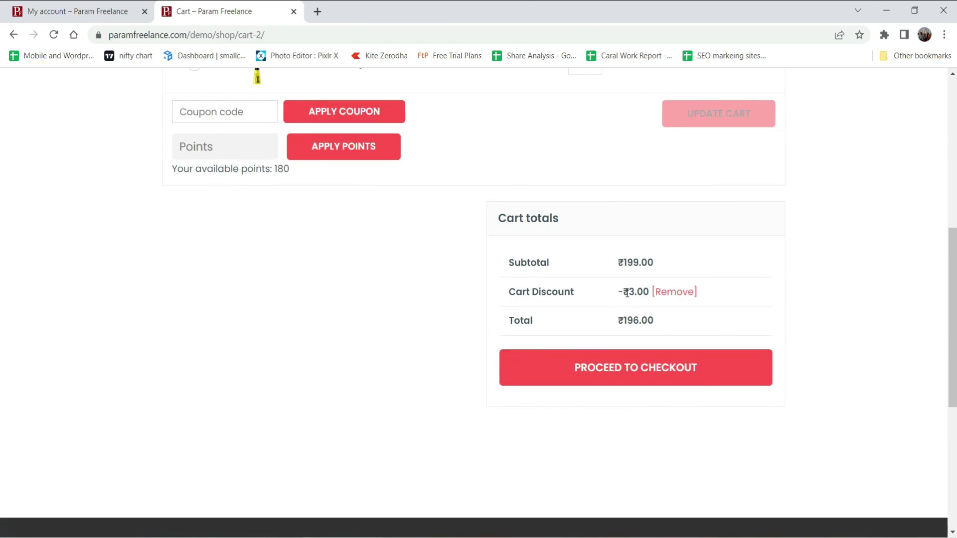
pyautogui.moveTo(627, 292); pyautogui.dragTo(634, 291)
pyautogui.click(849, 301)
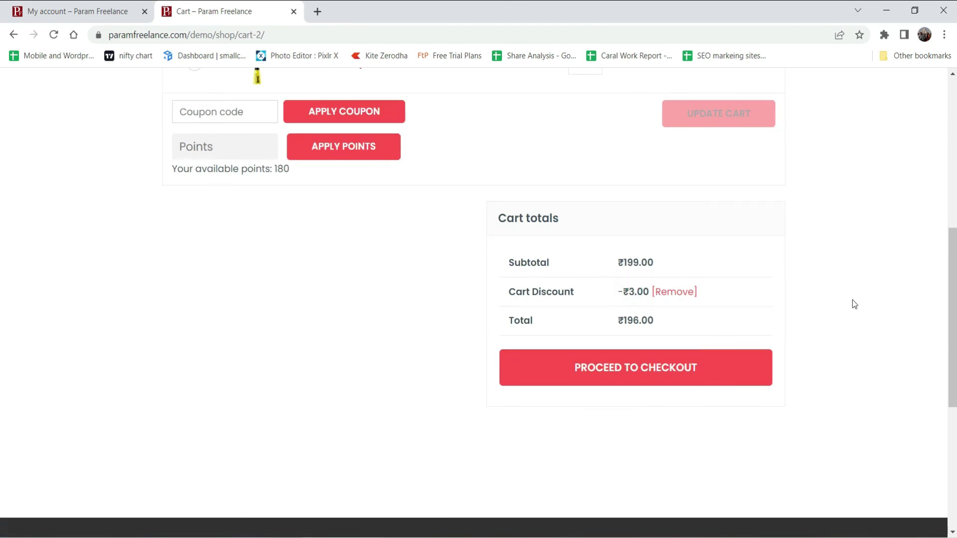